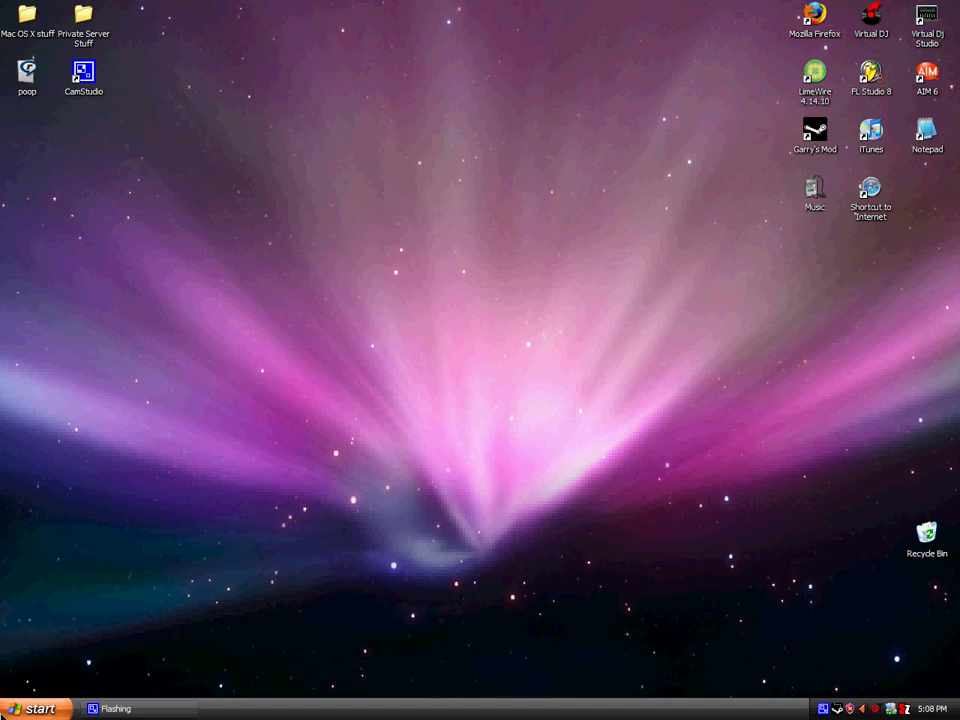
Launch Safari from the 'Shortcut to Internet' desktop icon
{"action": "left_click", "coordinate": [872, 195]}
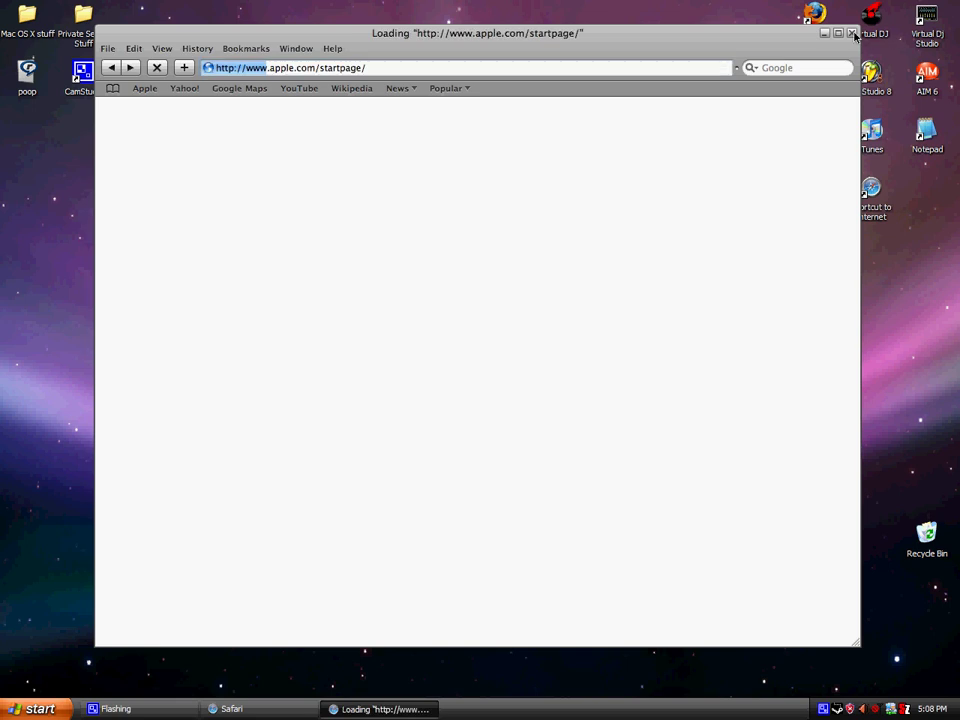
Close the duplicate window, go to rocketdock.com and open its Download page
{"action": "left_click", "coordinate": [852, 33]}
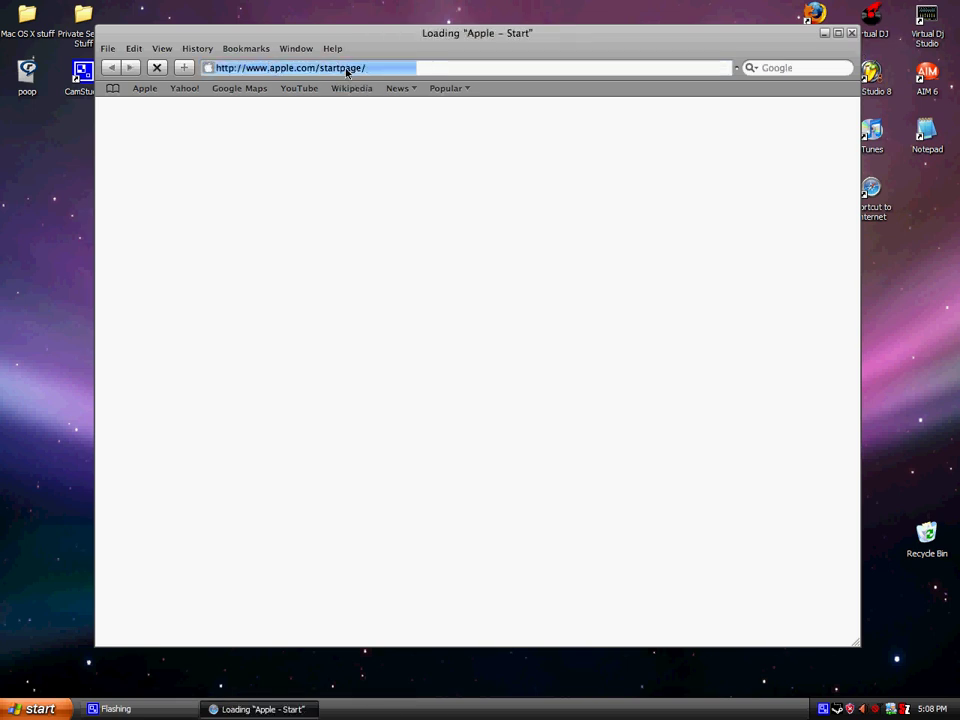
{"action": "left_click", "coordinate": [376, 70]}
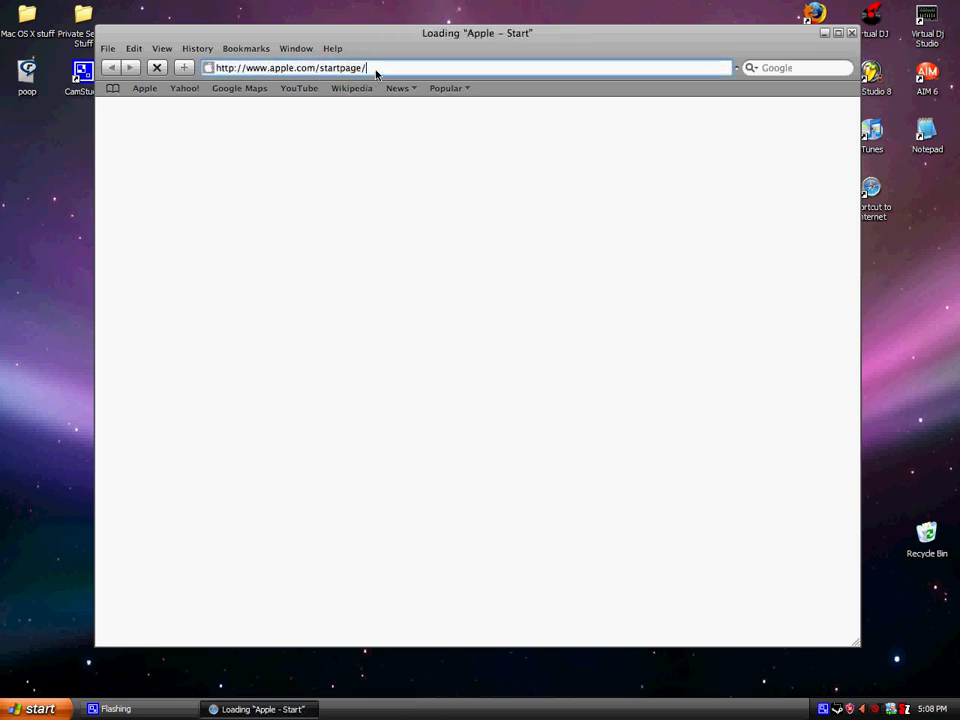
{"action": "type", "text": "rocketdock.c"}
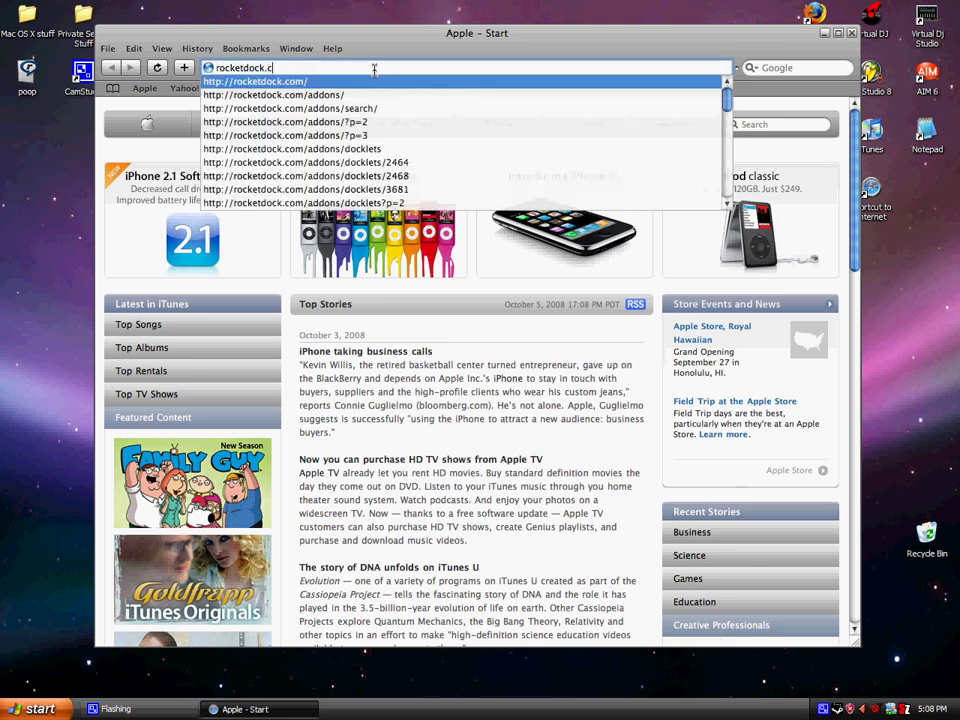
{"action": "type", "text": "om"}
{"action": "key", "text": "Return"}
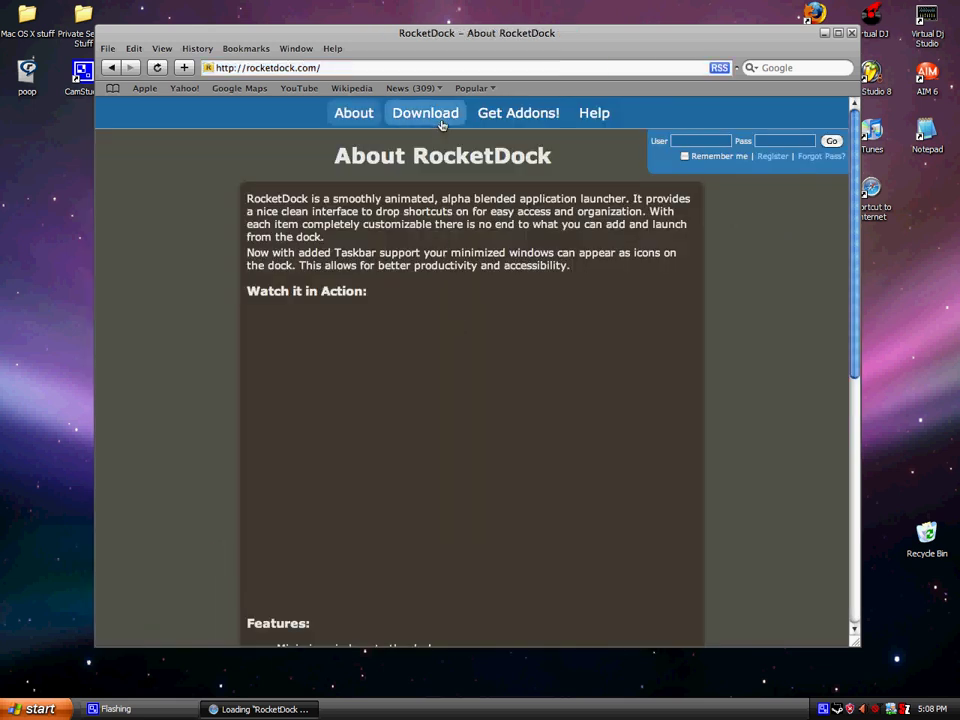
{"action": "left_click", "coordinate": [443, 121]}
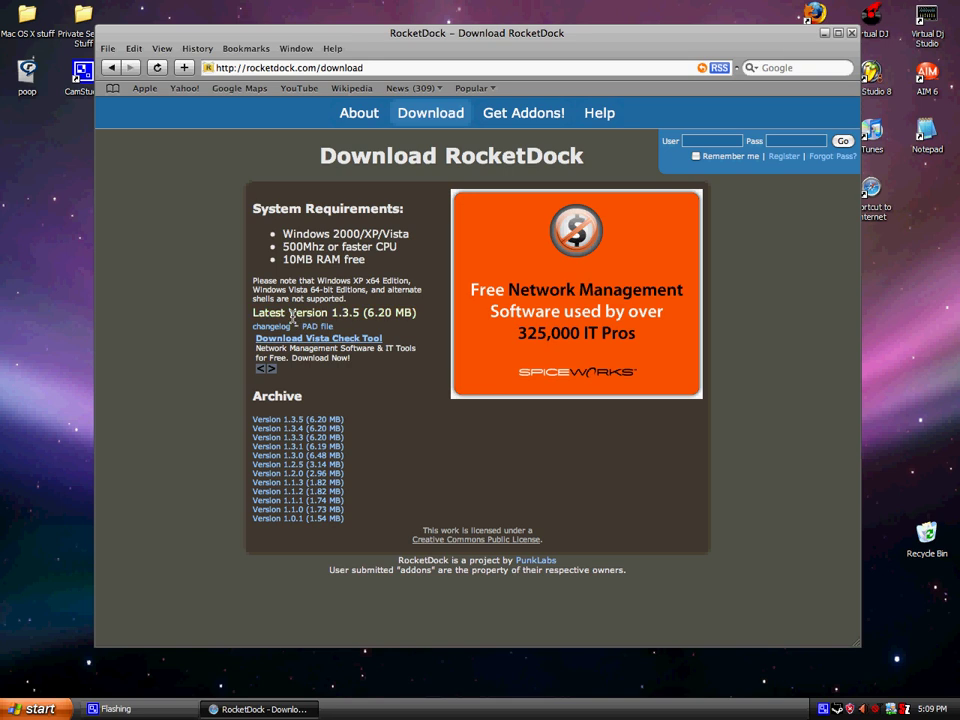
Save the RocketDock-v1.3.5.exe installer to the Desktop, then close the Downloads list
{"action": "left_click", "coordinate": [325, 317]}
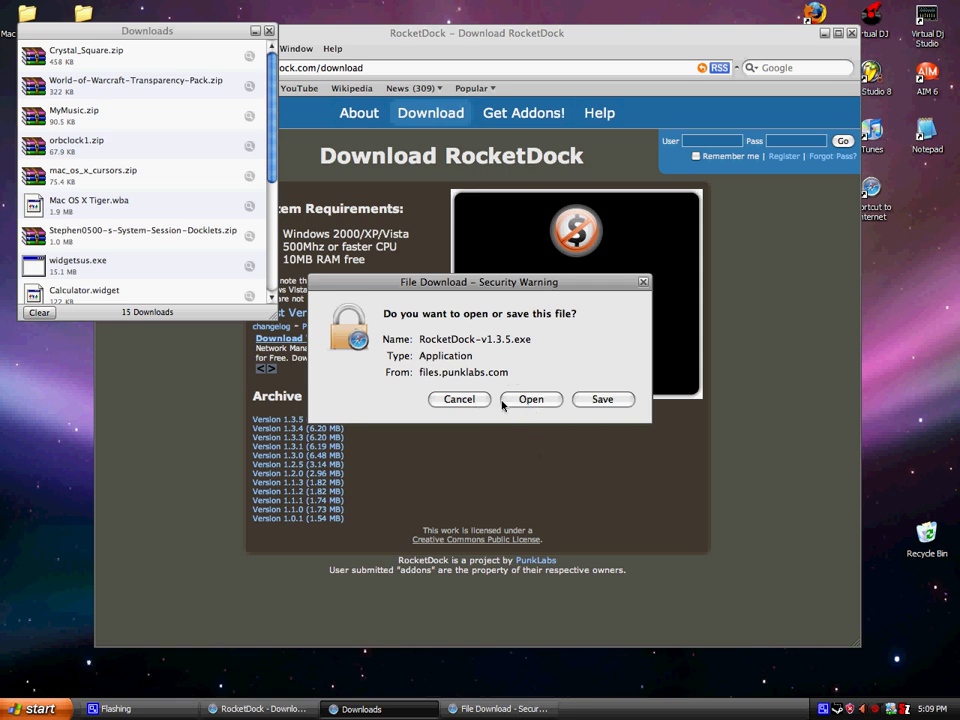
{"action": "left_click", "coordinate": [602, 401]}
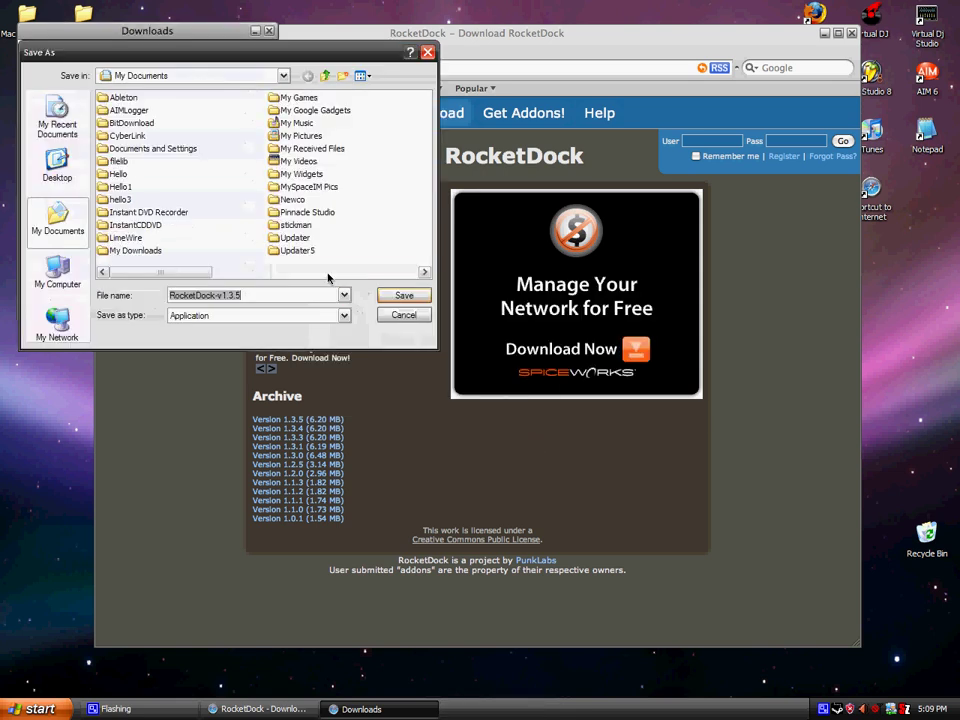
{"action": "left_click", "coordinate": [57, 165]}
{"action": "left_click", "coordinate": [403, 297]}
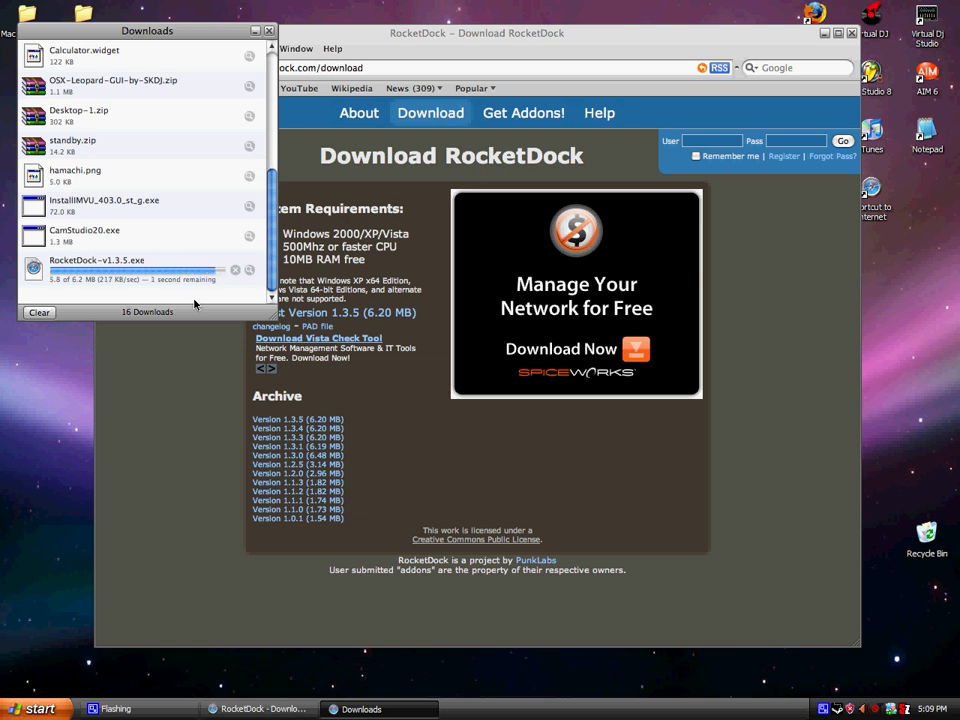
{"action": "right_click", "coordinate": [840, 709]}
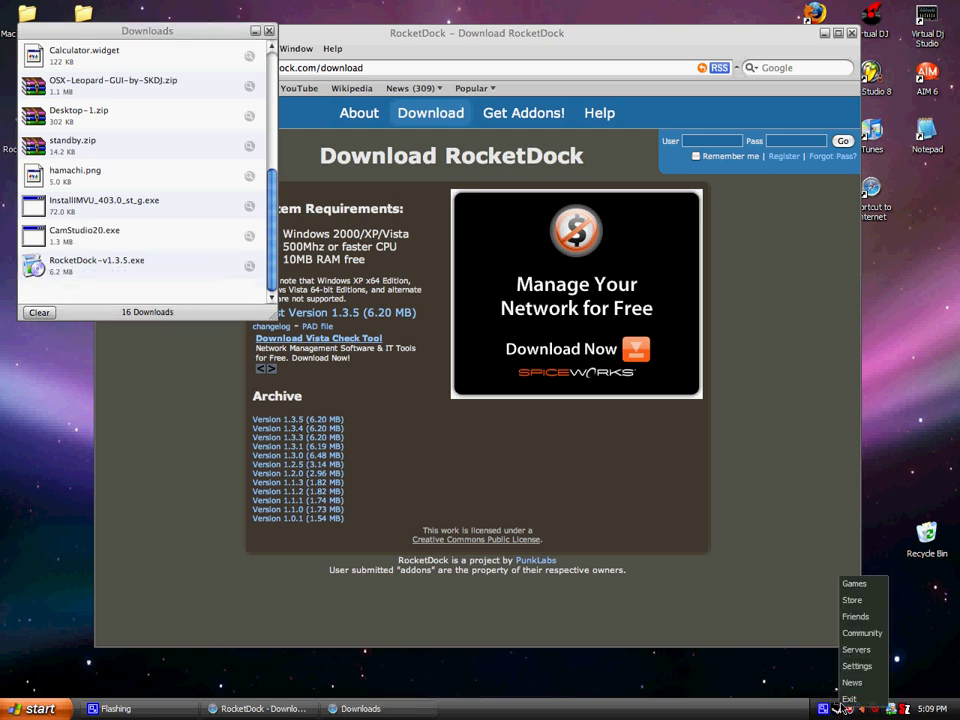
{"action": "left_click", "coordinate": [268, 32]}
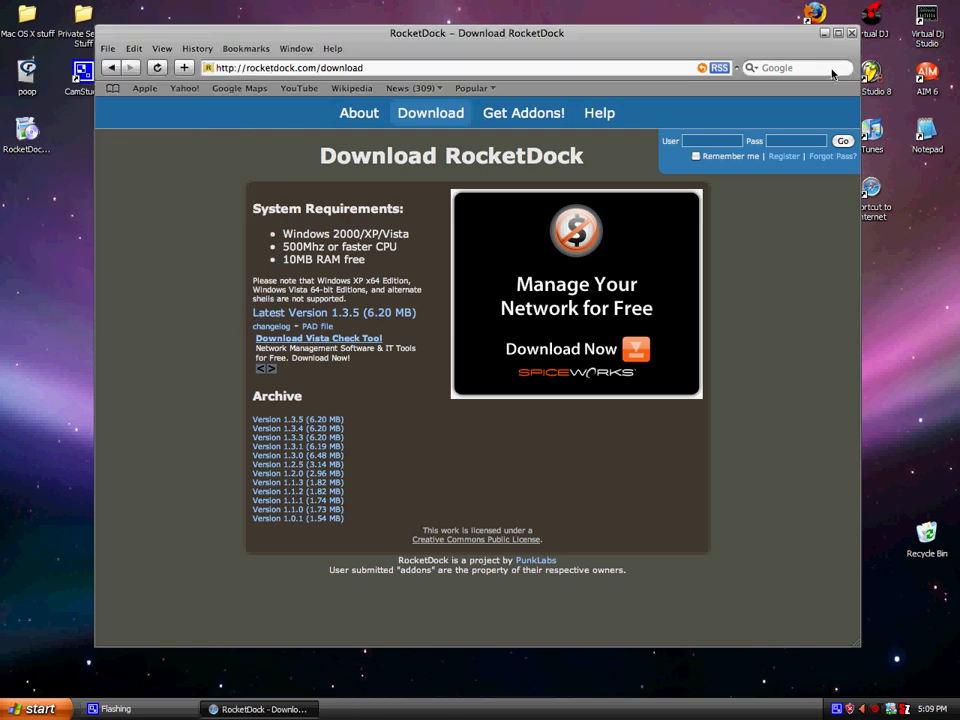
Run the RocketDock installer from the desktop, keeping English as the setup language
{"action": "key", "text": "super+d"}
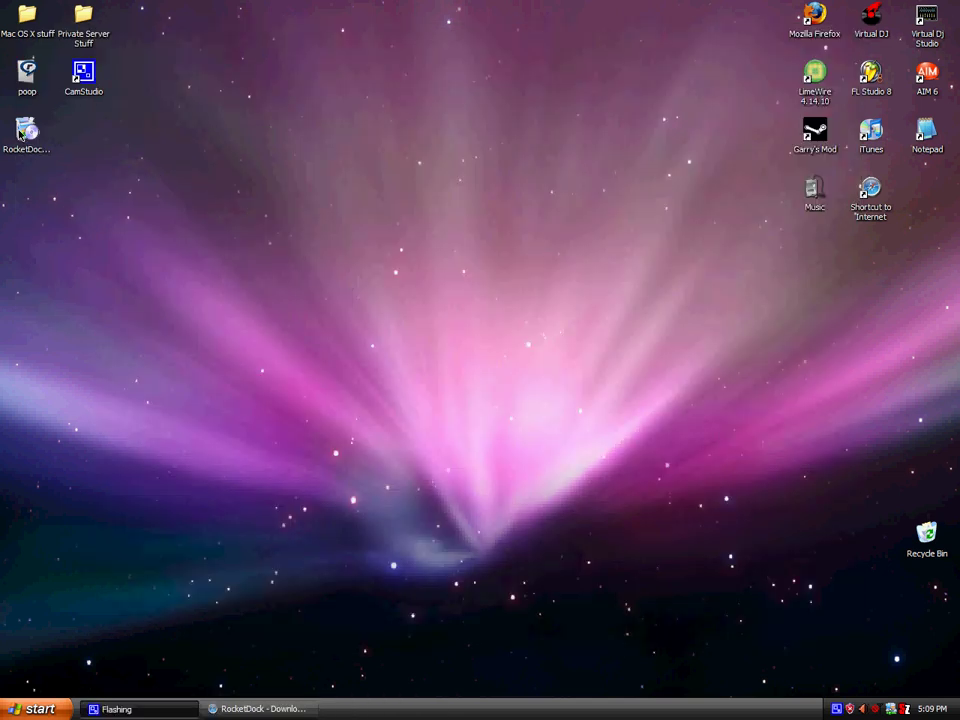
{"action": "double_click", "coordinate": [20, 134]}
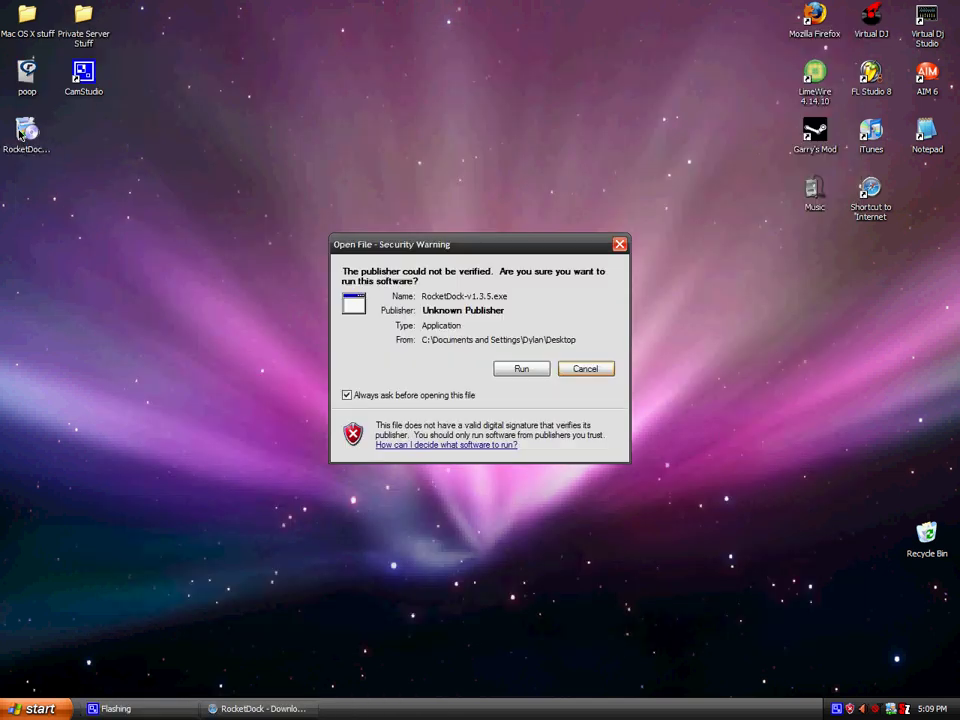
{"action": "left_click", "coordinate": [541, 374]}
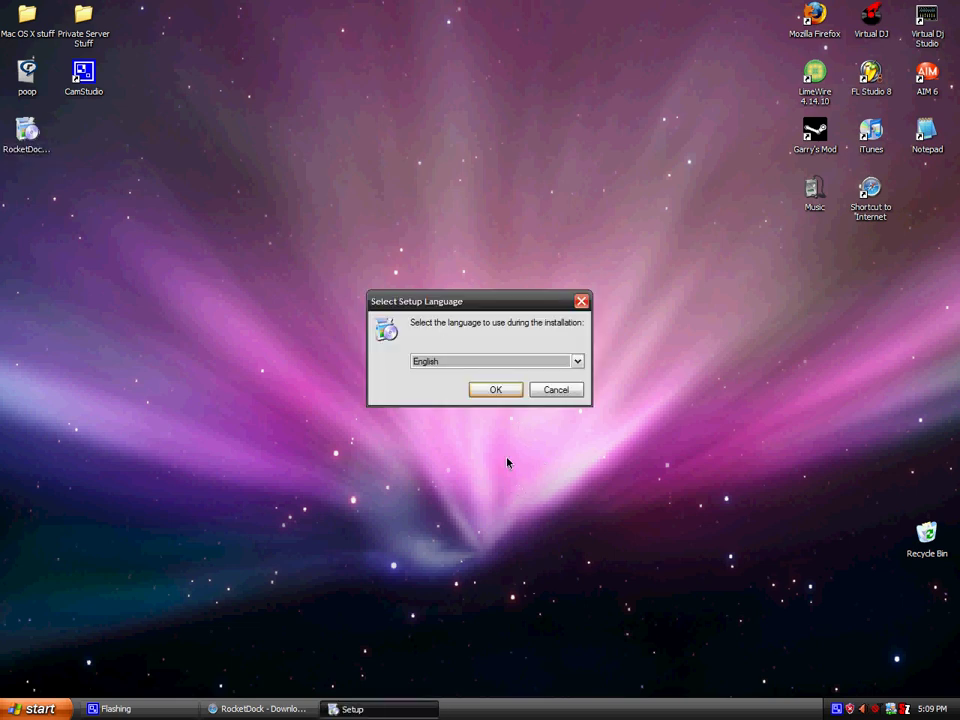
{"action": "left_click", "coordinate": [498, 390]}
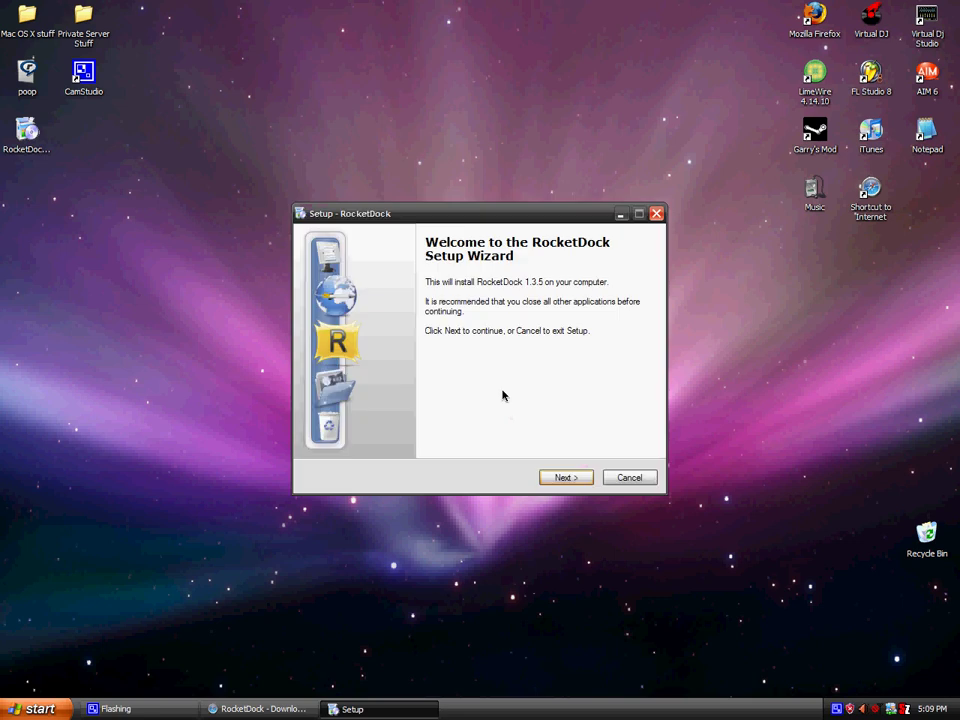
{"action": "left_click", "coordinate": [563, 479]}
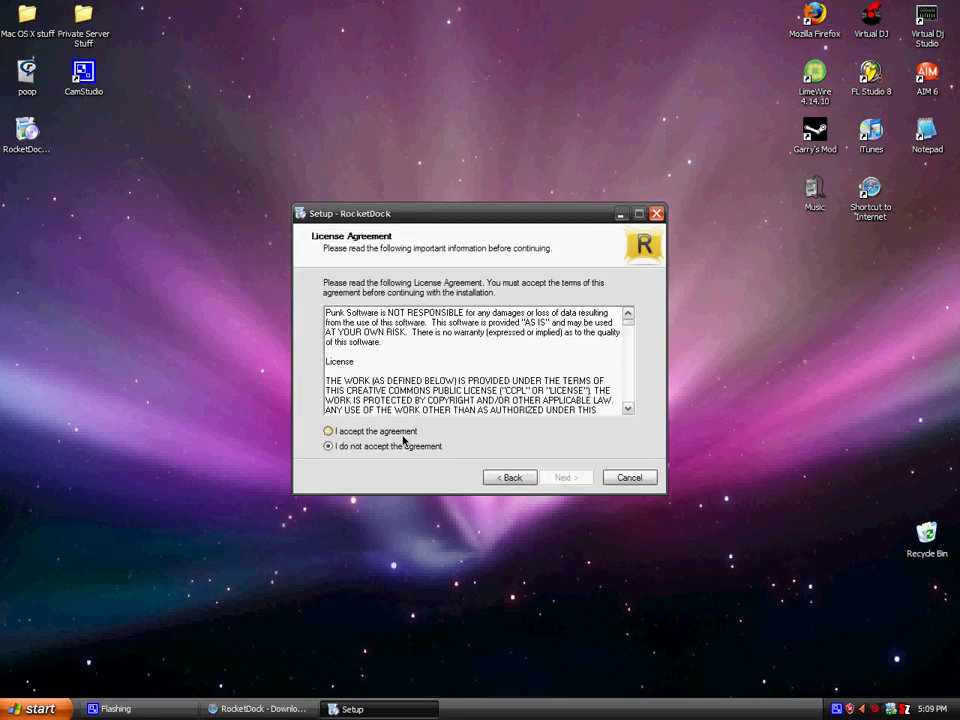
Accept the license and install to C:\Program Files\RocketDock with a desktop icon
{"action": "left_click", "coordinate": [328, 431]}
{"action": "left_click", "coordinate": [566, 477]}
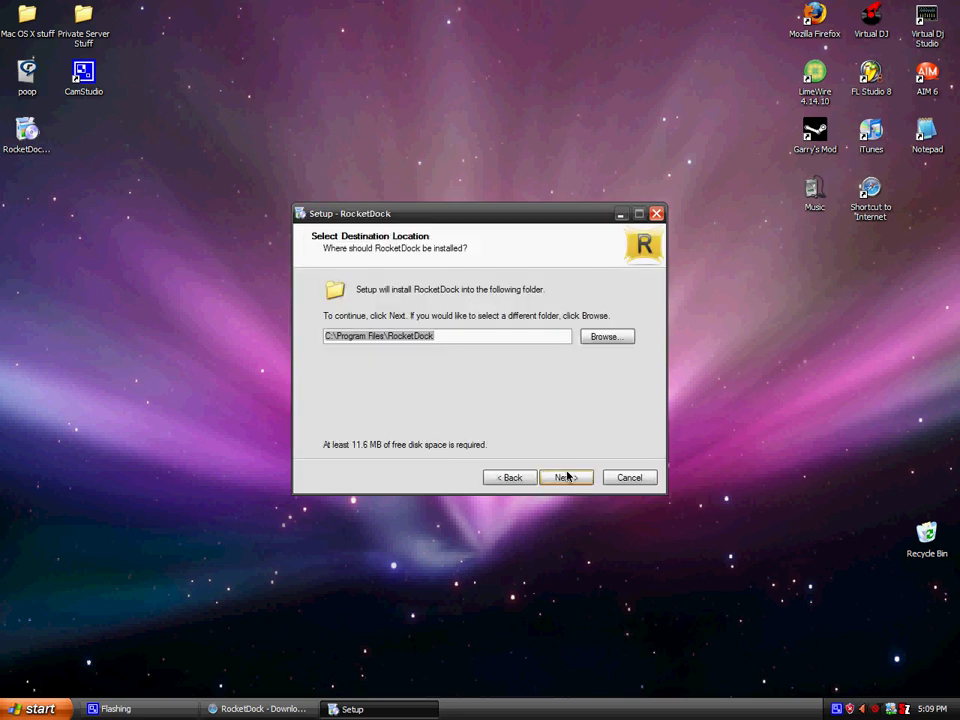
{"action": "left_click", "coordinate": [566, 478]}
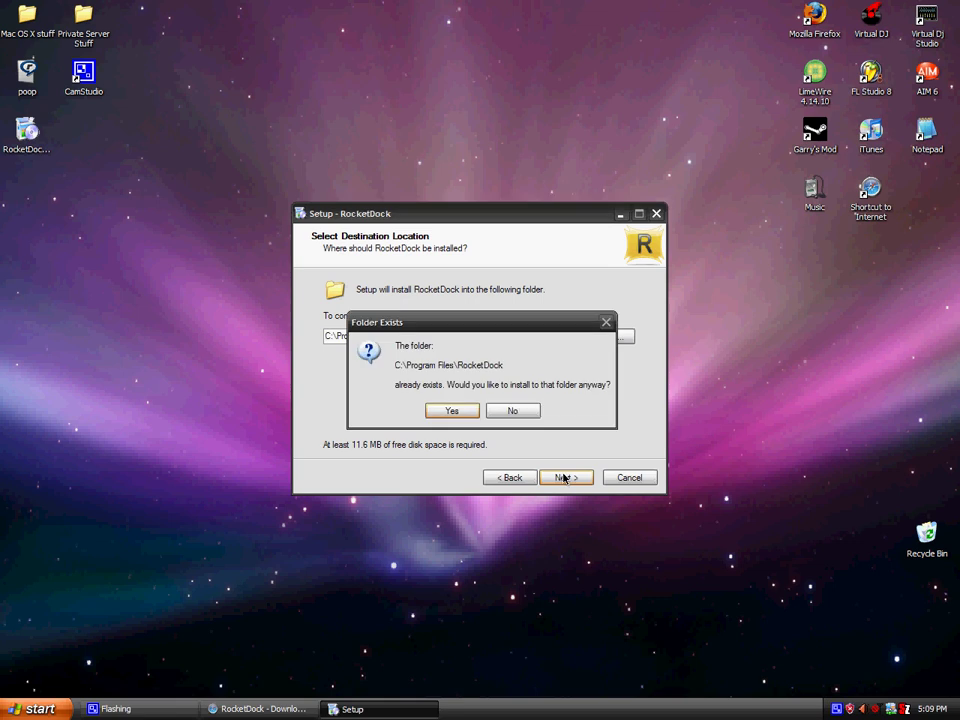
{"action": "left_click", "coordinate": [467, 411]}
{"action": "left_click", "coordinate": [331, 330]}
{"action": "left_click", "coordinate": [572, 478]}
{"action": "left_click", "coordinate": [566, 478]}
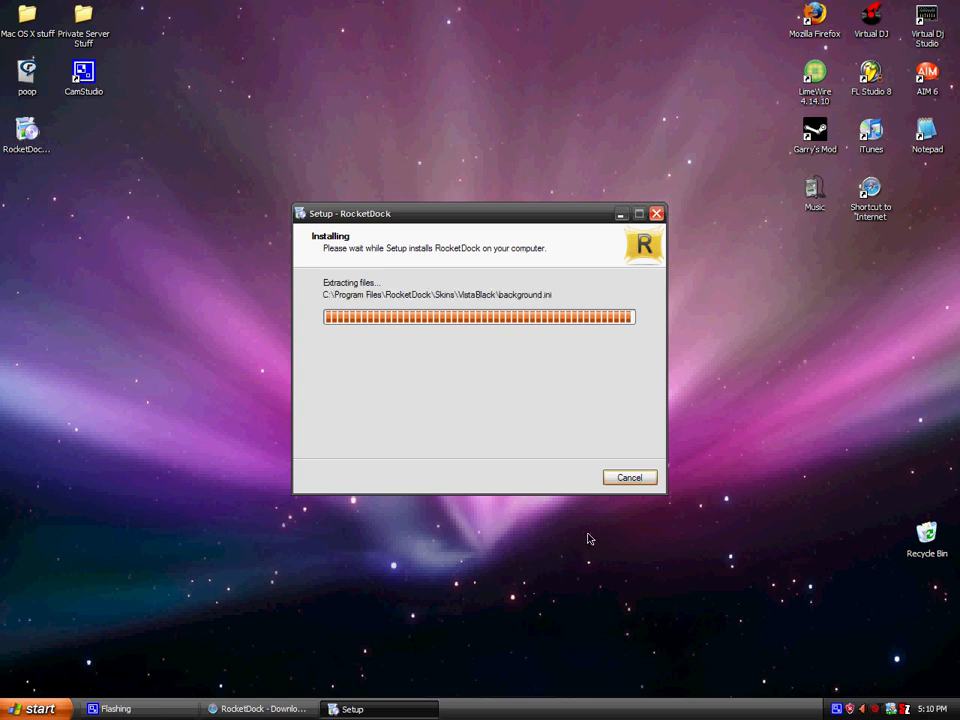
{"action": "left_click", "coordinate": [582, 481]}
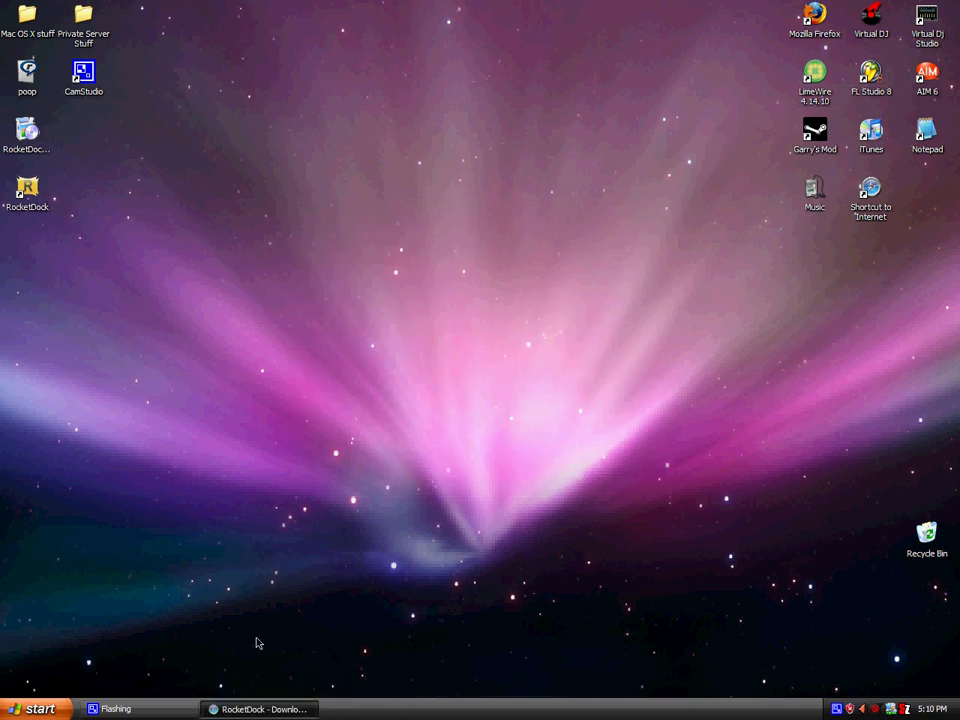
Clear the desktop and start RocketDock from its desktop shortcut
{"action": "left_click", "coordinate": [285, 710]}
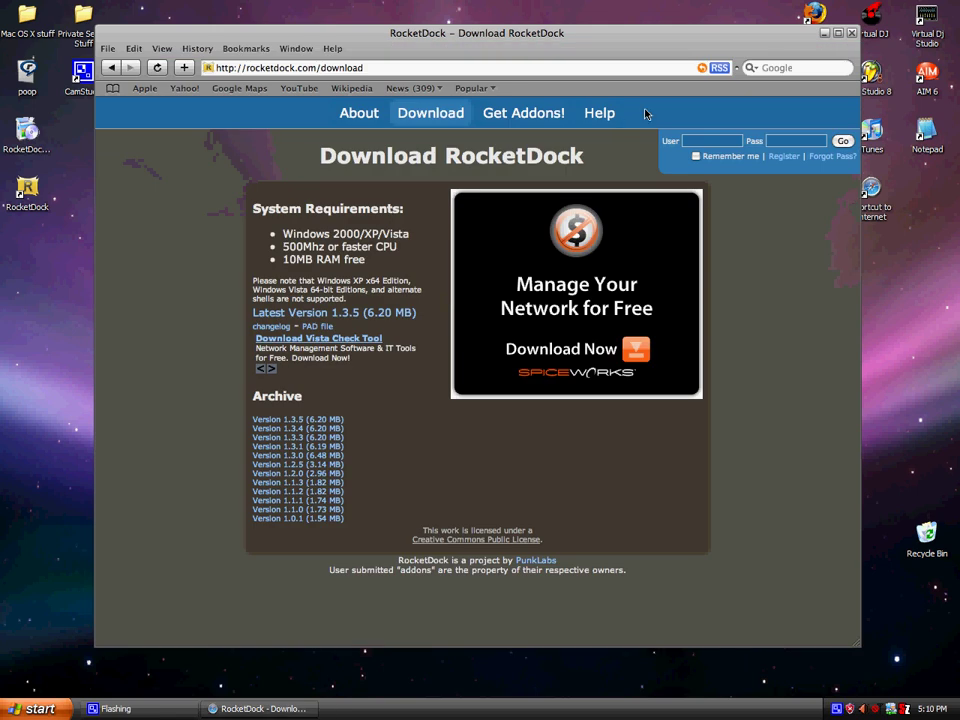
{"action": "key", "text": "super+d"}
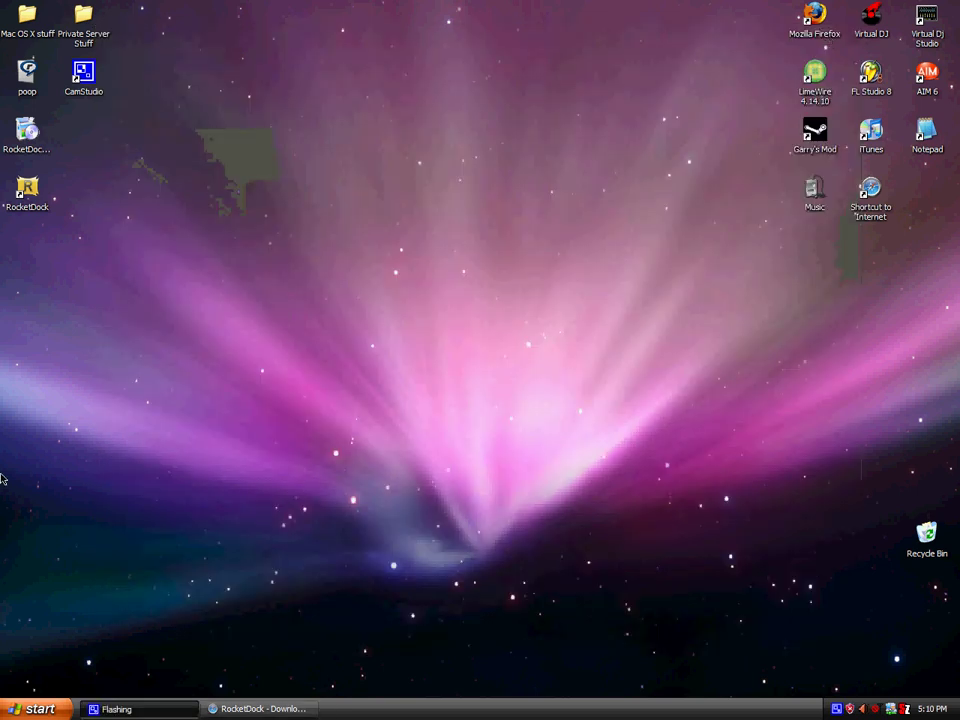
{"action": "left_click", "coordinate": [27, 190]}
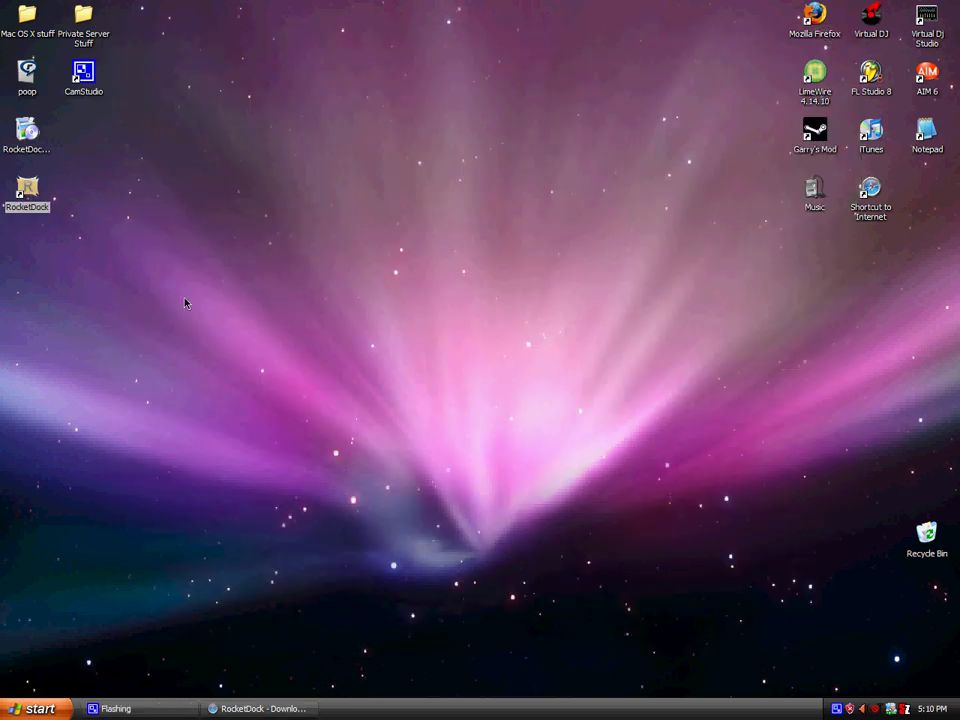
{"action": "left_click", "coordinate": [250, 350]}
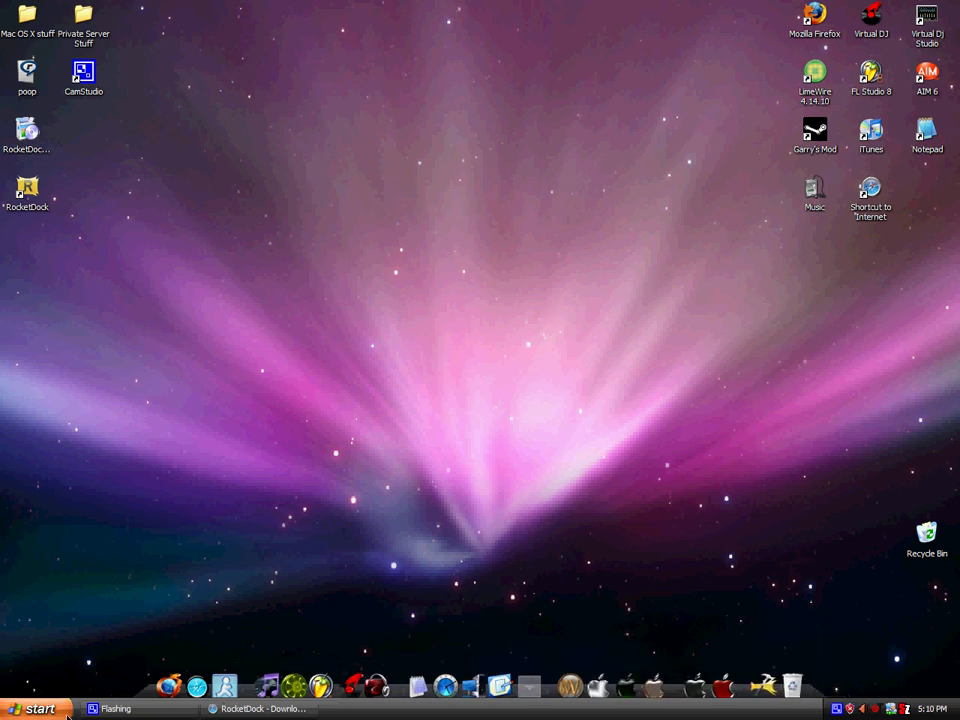
Unlock the taskbar, move it to the top, re-lock it, and drag the Recycle Bin lower
{"action": "right_click", "coordinate": [496, 716]}
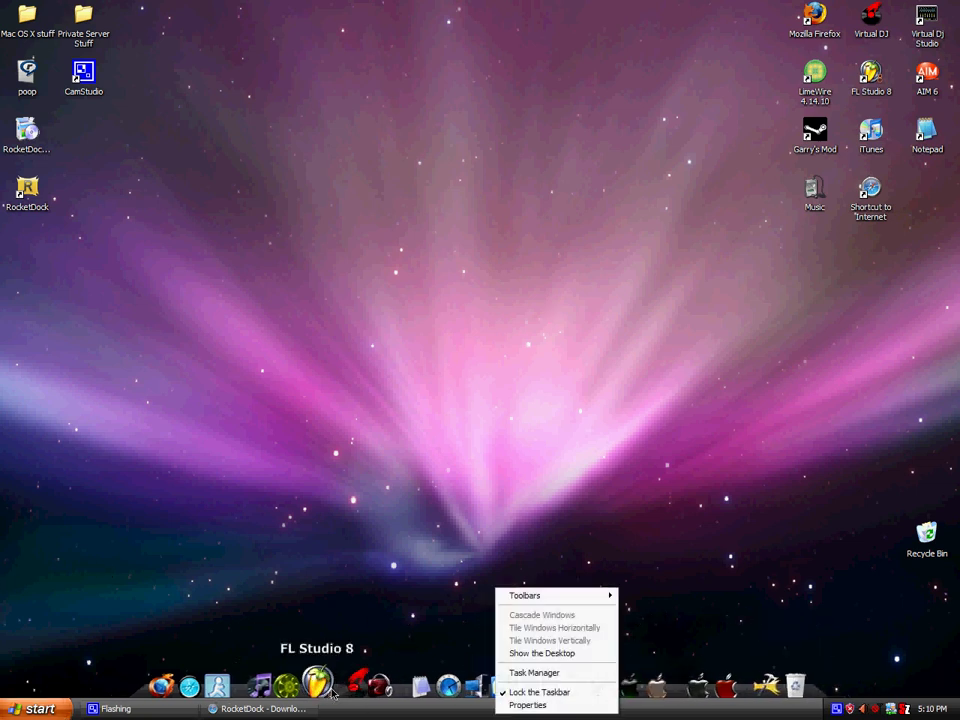
{"action": "left_click", "coordinate": [559, 697]}
{"action": "left_click_drag", "start_coordinate": [560, 709], "coordinate": [518, 111]}
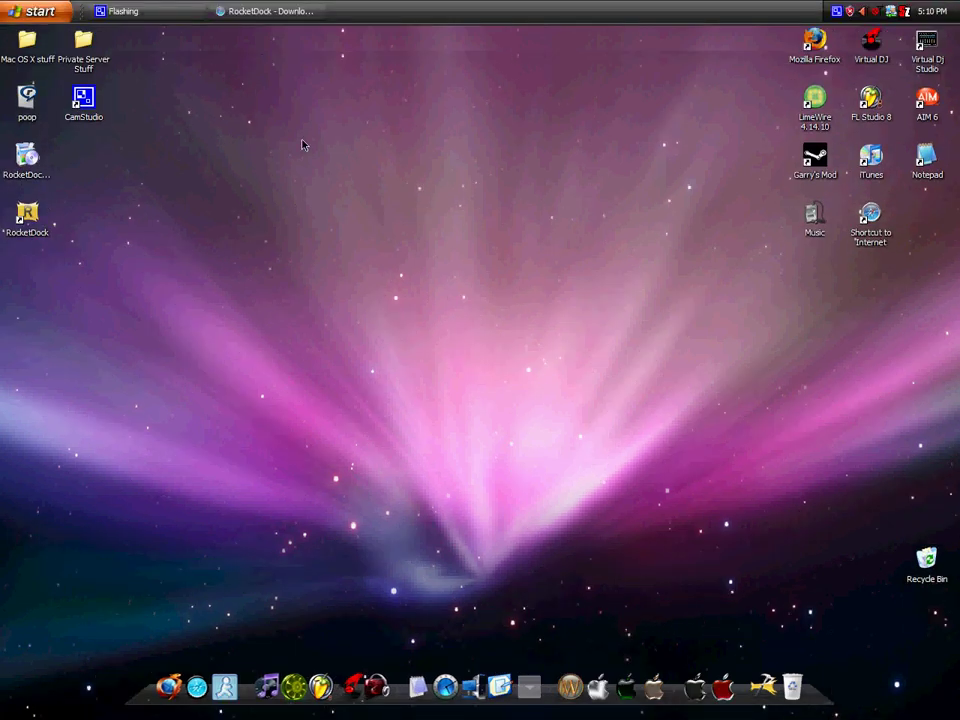
{"action": "right_click", "coordinate": [518, 5]}
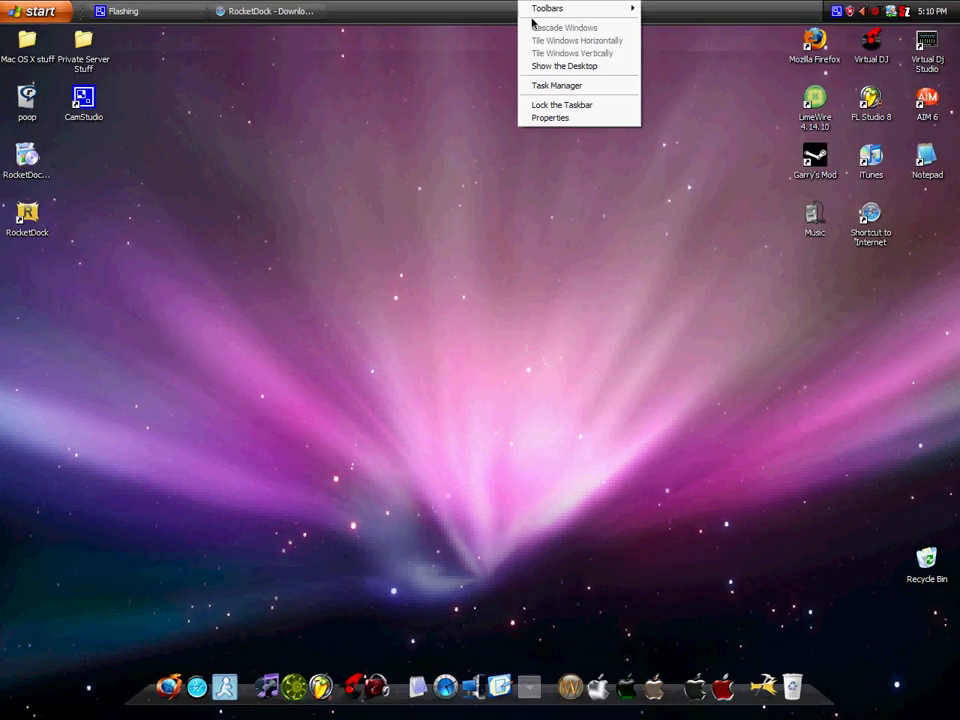
{"action": "left_click", "coordinate": [552, 105]}
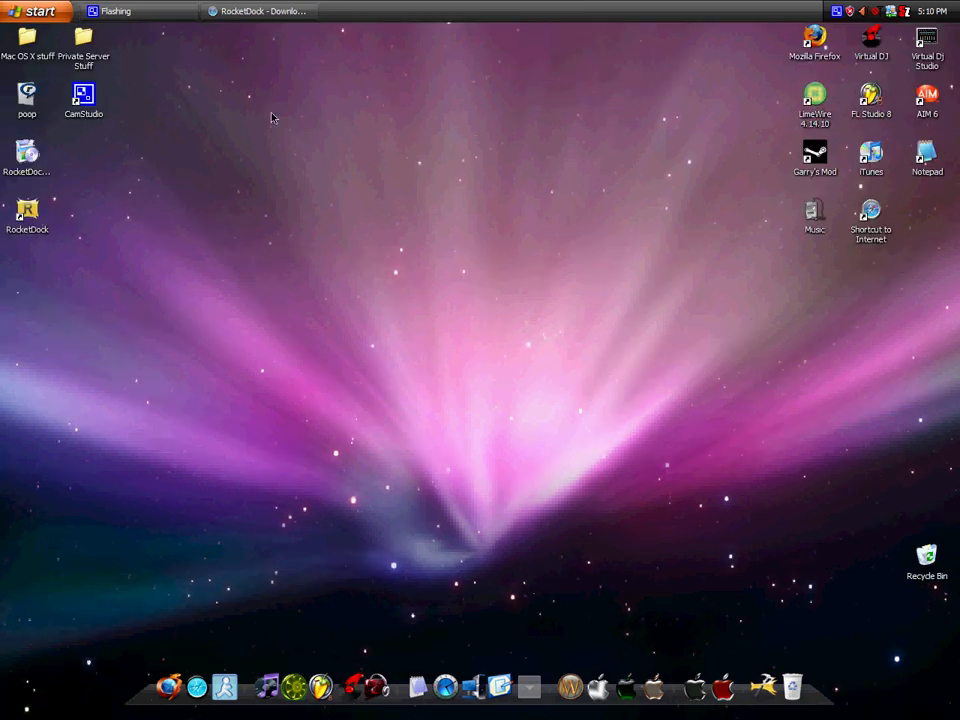
{"action": "left_click_drag", "start_coordinate": [924, 578], "coordinate": [920, 640]}
Turn off Show Desktop Icons under Arrange Icons By in the desktop menu
{"action": "right_click", "coordinate": [405, 323]}
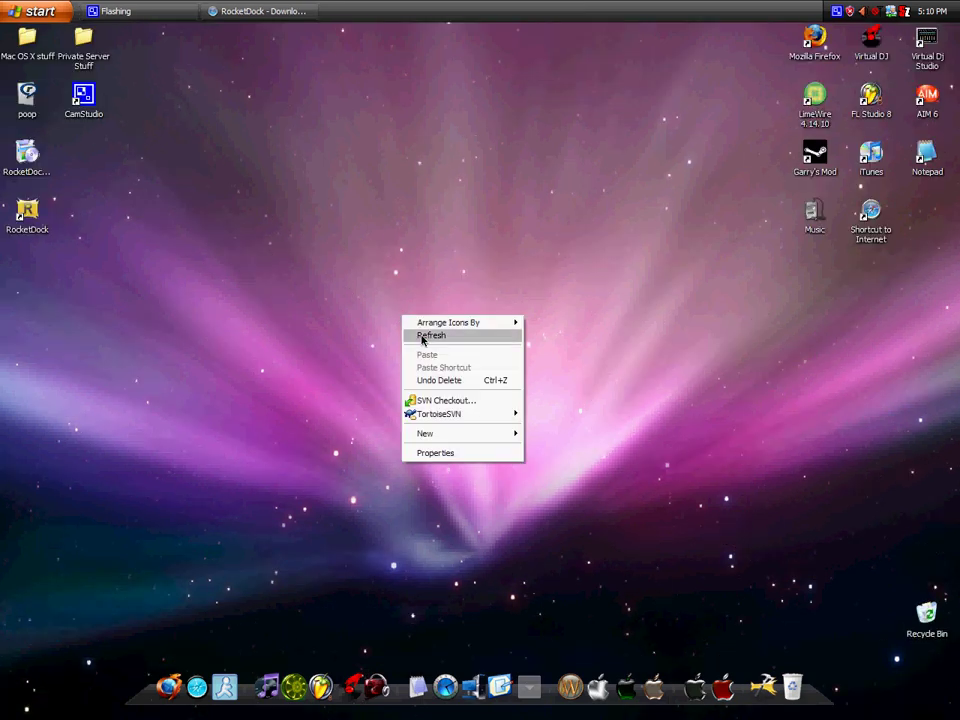
{"action": "mouse_move", "coordinate": [477, 438]}
{"action": "mouse_move", "coordinate": [472, 328]}
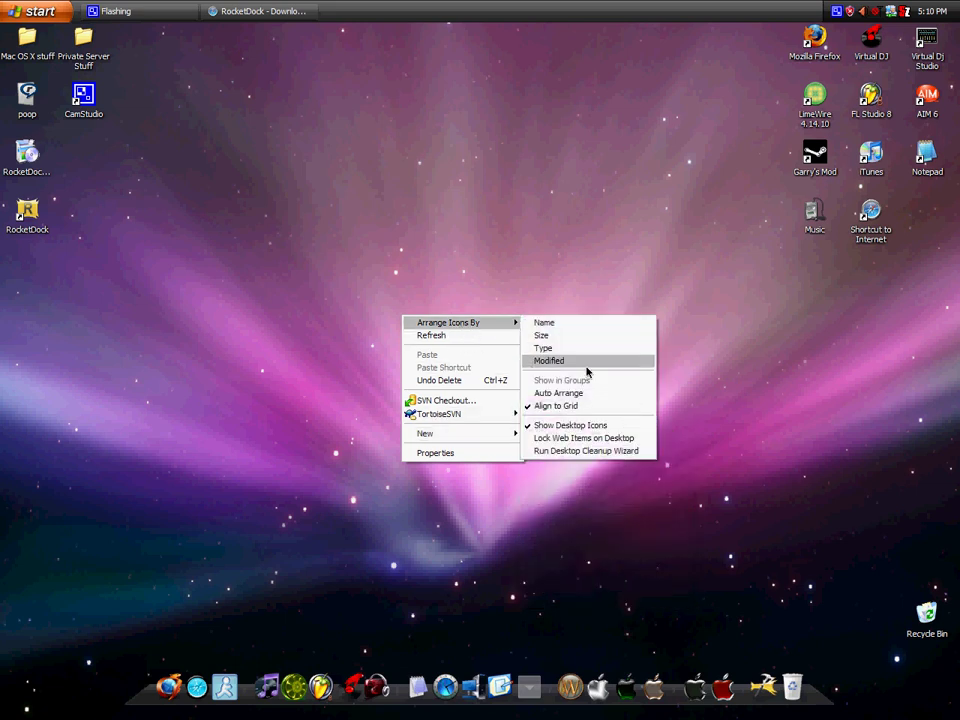
{"action": "left_click", "coordinate": [593, 427]}
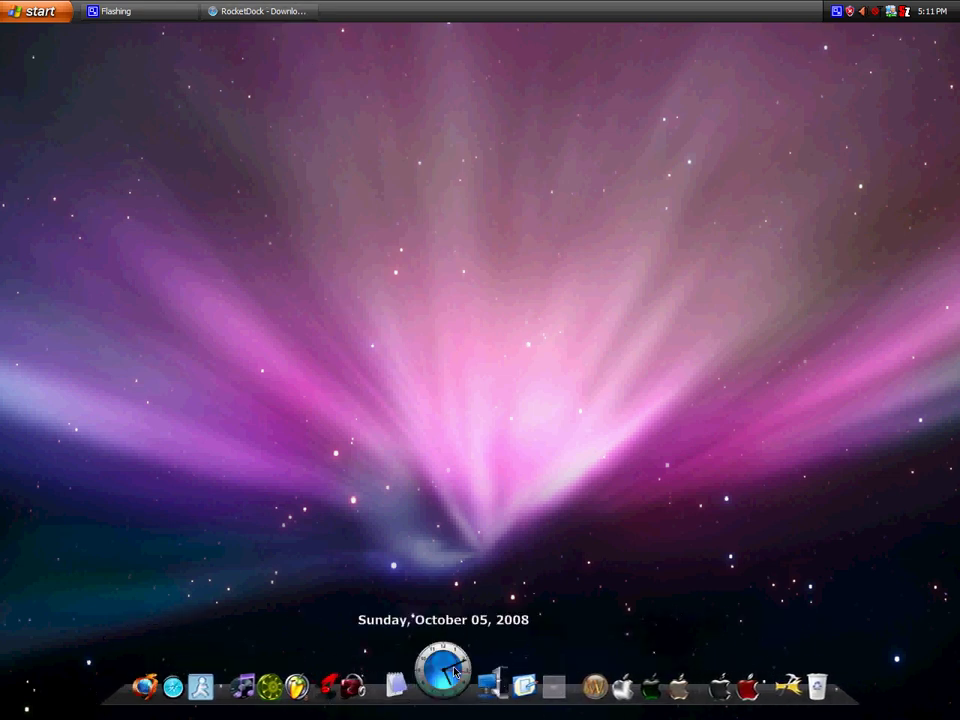
{"action": "left_click", "coordinate": [182, 674]}
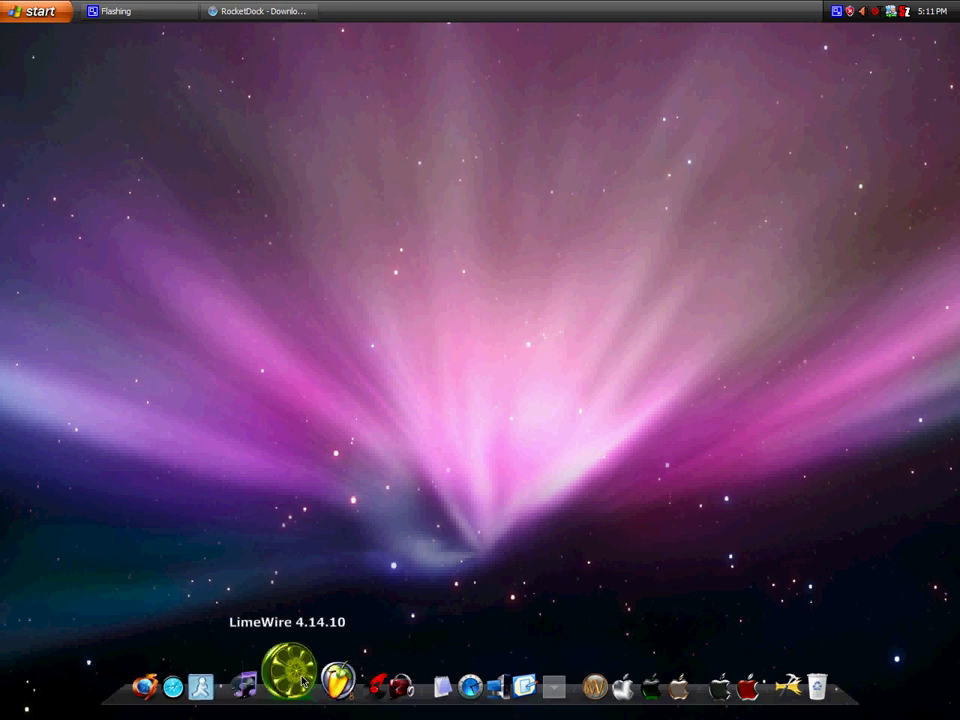
Bring Safari back and open the Icons section of the RocketDock addons
{"action": "left_click", "coordinate": [288, 12]}
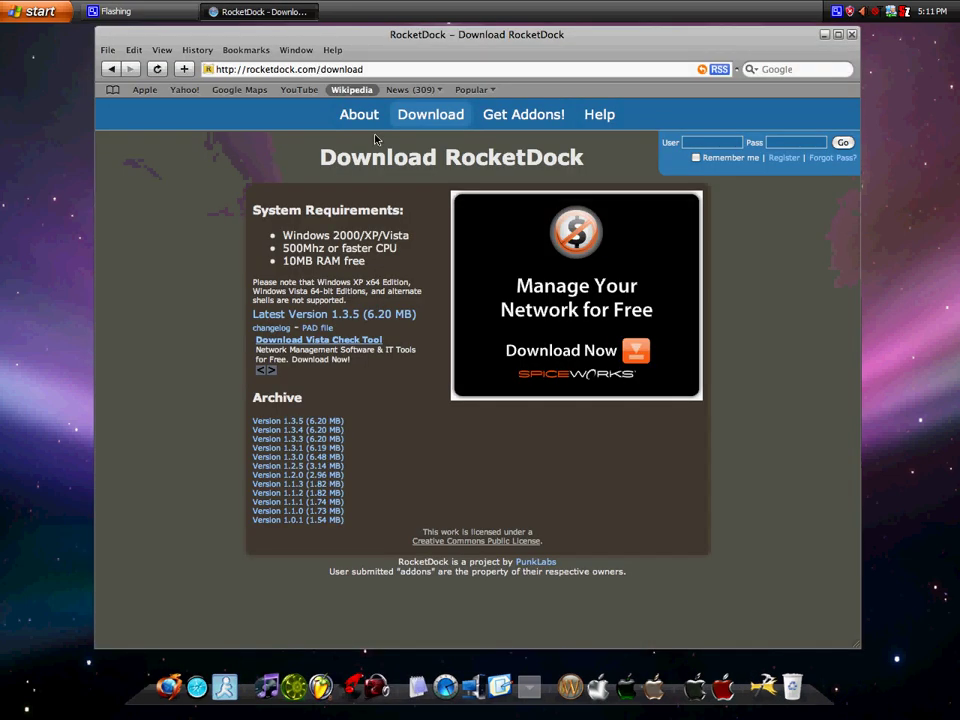
{"action": "left_click", "coordinate": [512, 118]}
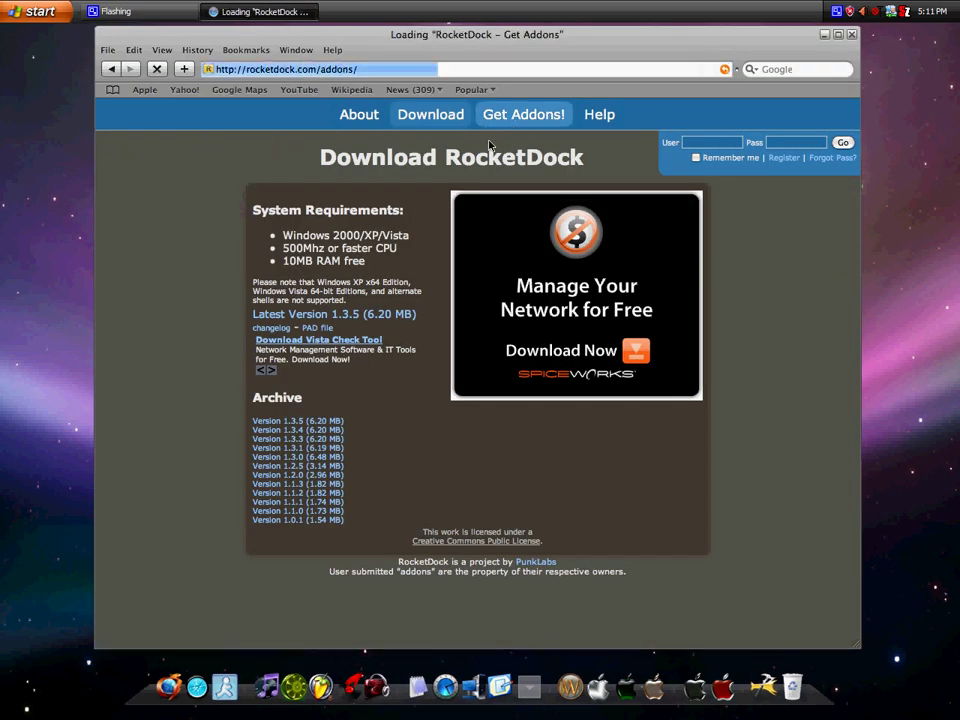
{"action": "left_click", "coordinate": [404, 196]}
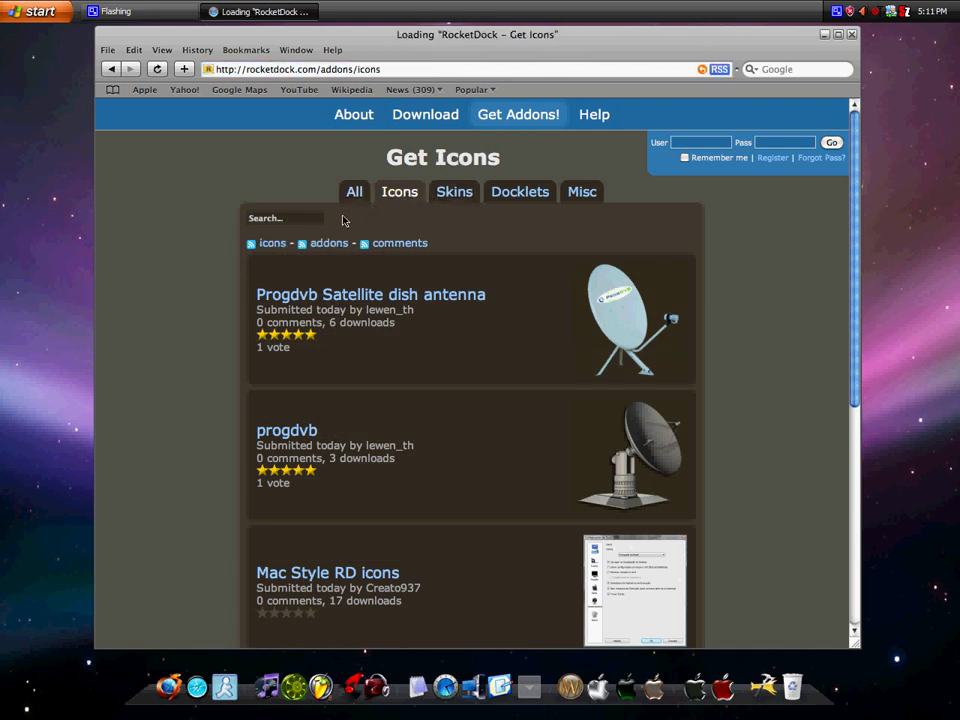
Search the icons for 'Limewire' and open the Limewire Blk page
{"action": "left_click", "coordinate": [299, 218]}
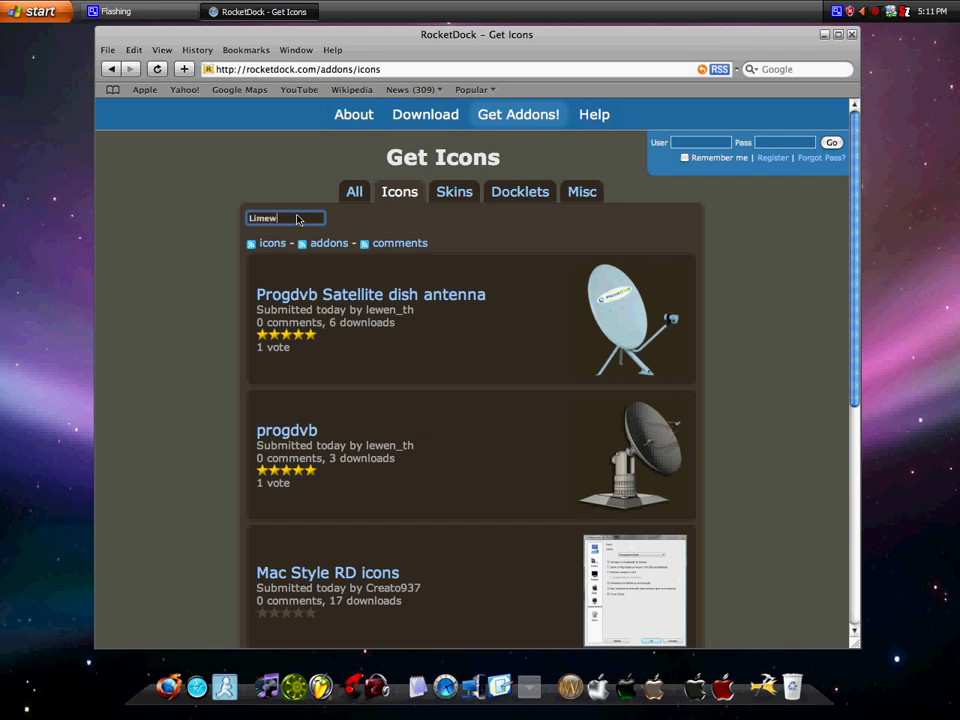
{"action": "key", "text": "Return"}
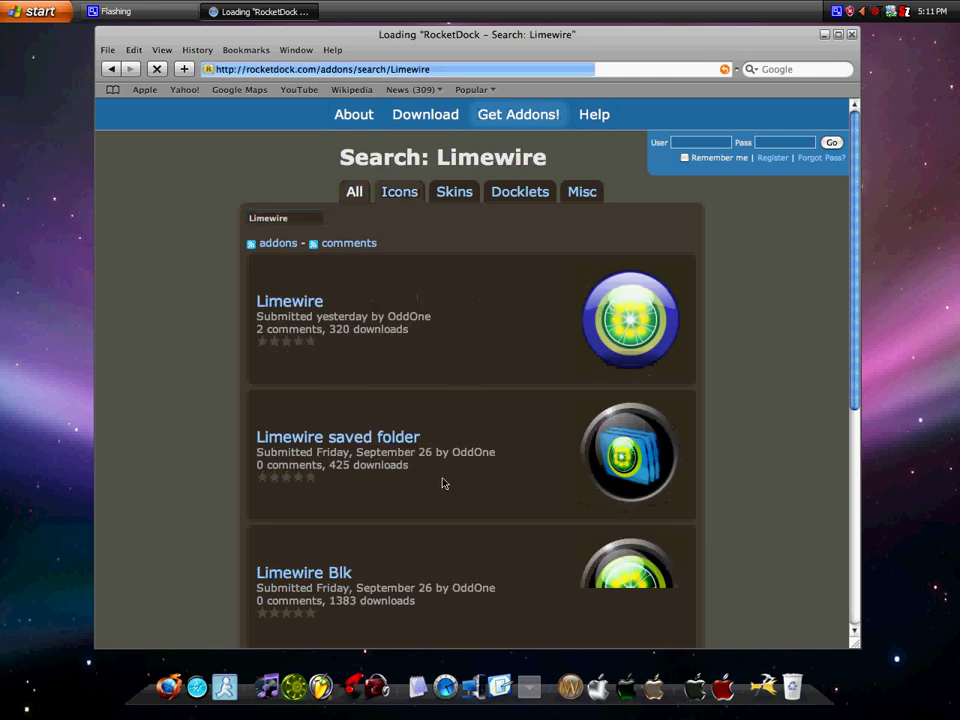
{"action": "scroll", "coordinate": [440, 363], "scroll_direction": "down", "scroll_amount": 7}
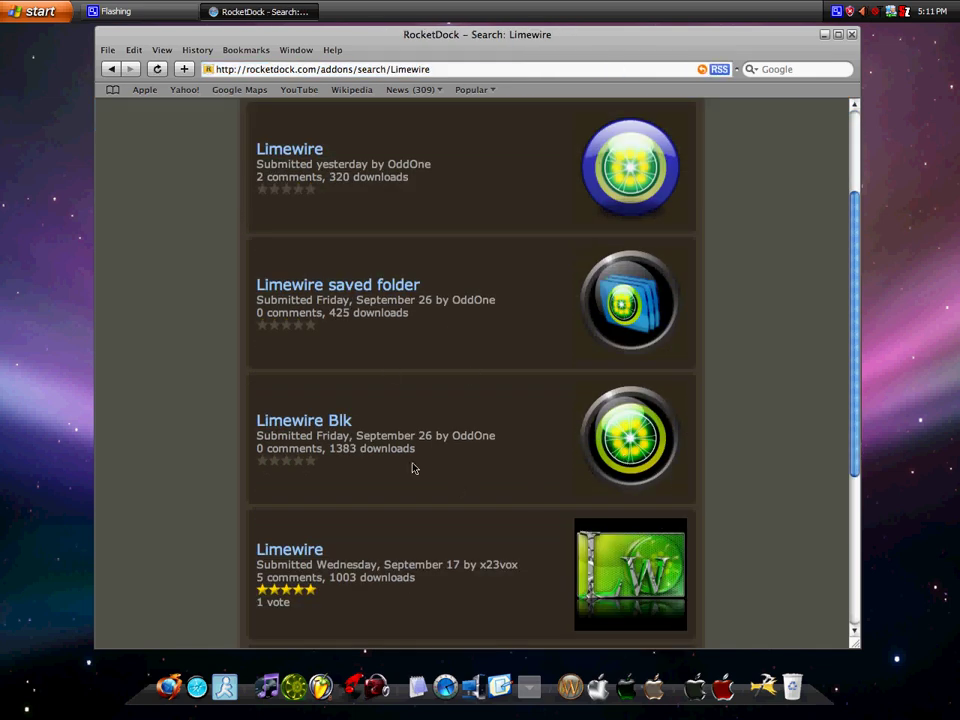
{"action": "scroll", "coordinate": [407, 400], "scroll_direction": "down", "scroll_amount": 3}
{"action": "scroll", "coordinate": [375, 414], "scroll_direction": "up", "scroll_amount": 10}
{"action": "scroll", "coordinate": [440, 330], "scroll_direction": "down", "scroll_amount": 2}
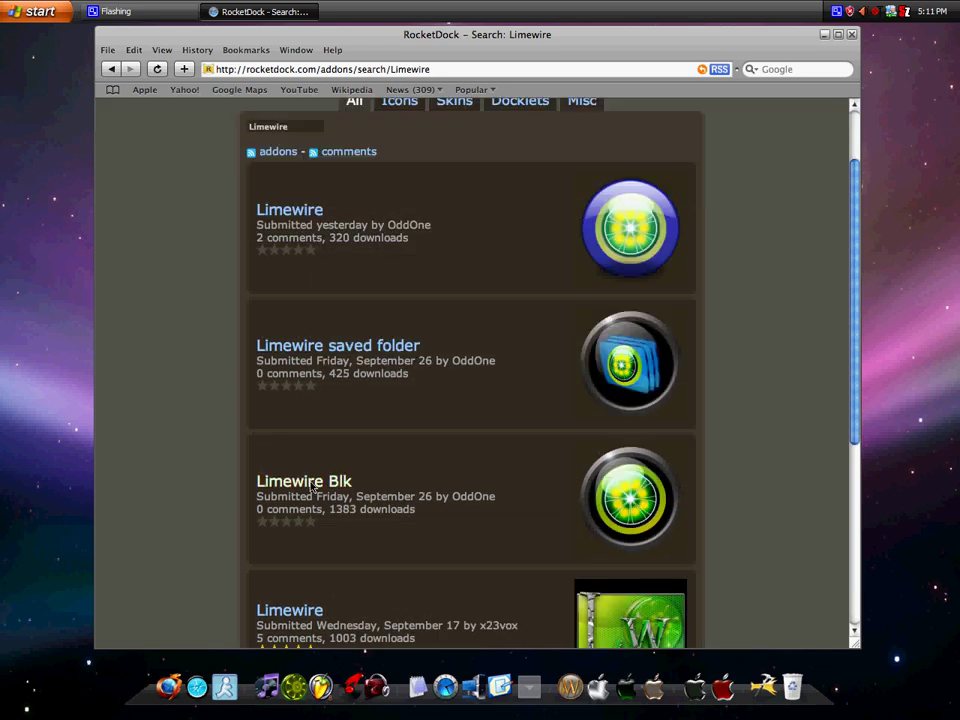
{"action": "scroll", "coordinate": [318, 488], "scroll_direction": "down", "scroll_amount": 1}
{"action": "left_click", "coordinate": [307, 427]}
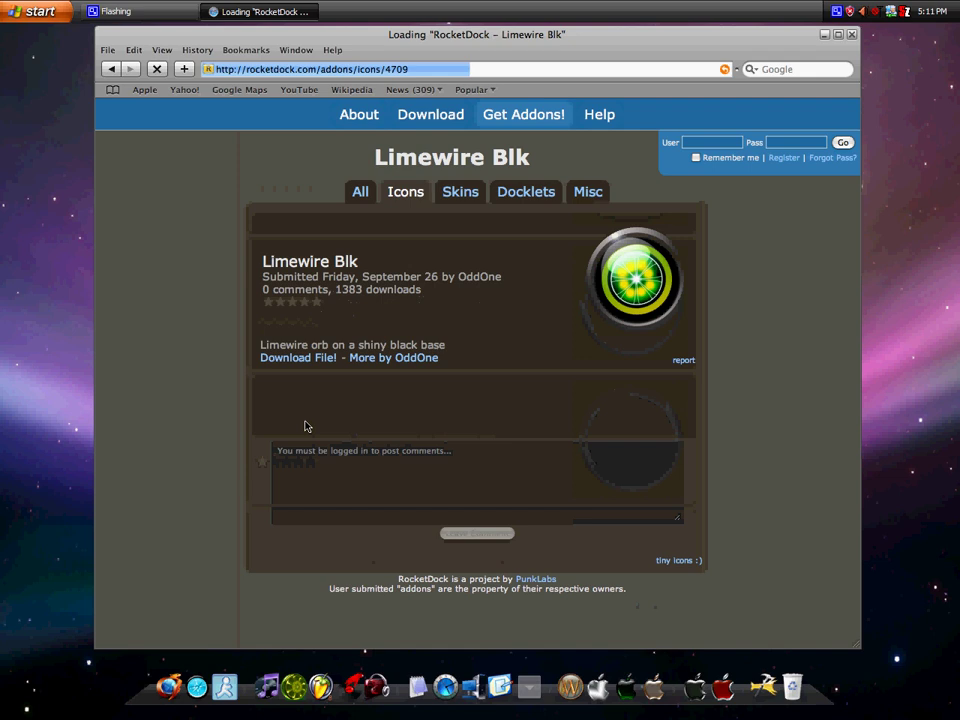
Download the Limewire Blk file and save LmWire.zip to the Desktop
{"action": "left_click", "coordinate": [300, 358]}
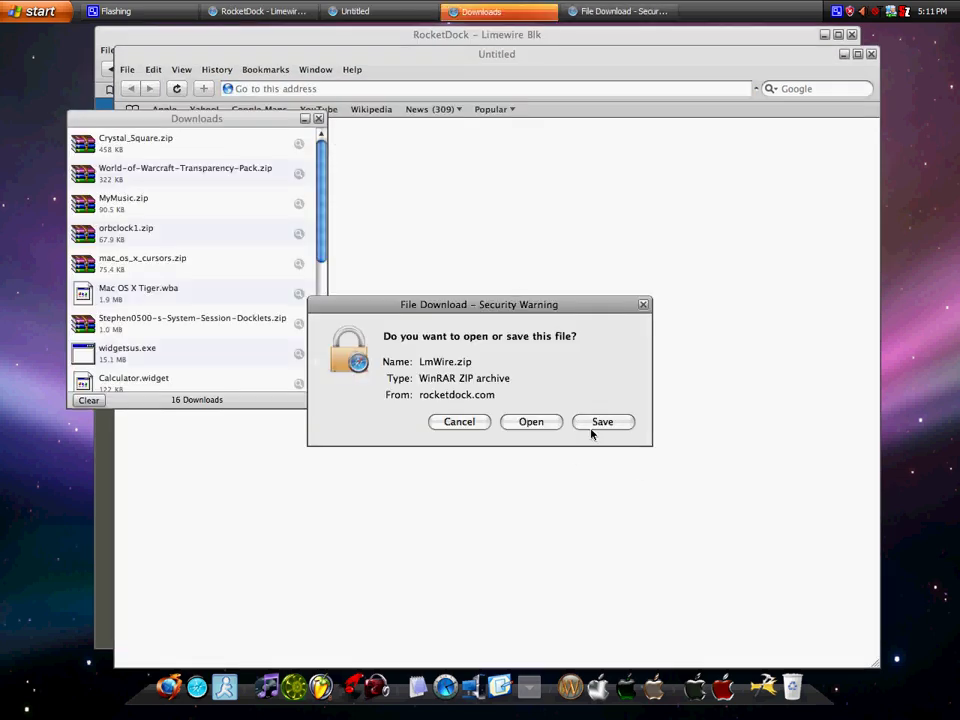
{"action": "key", "text": "Return"}
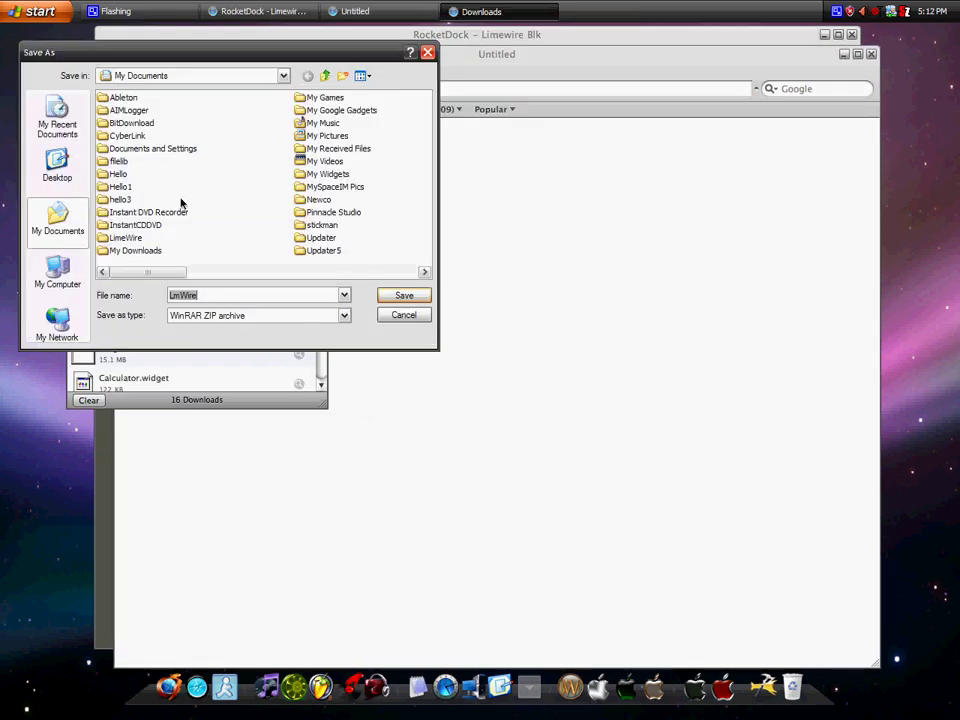
{"action": "left_click", "coordinate": [57, 162]}
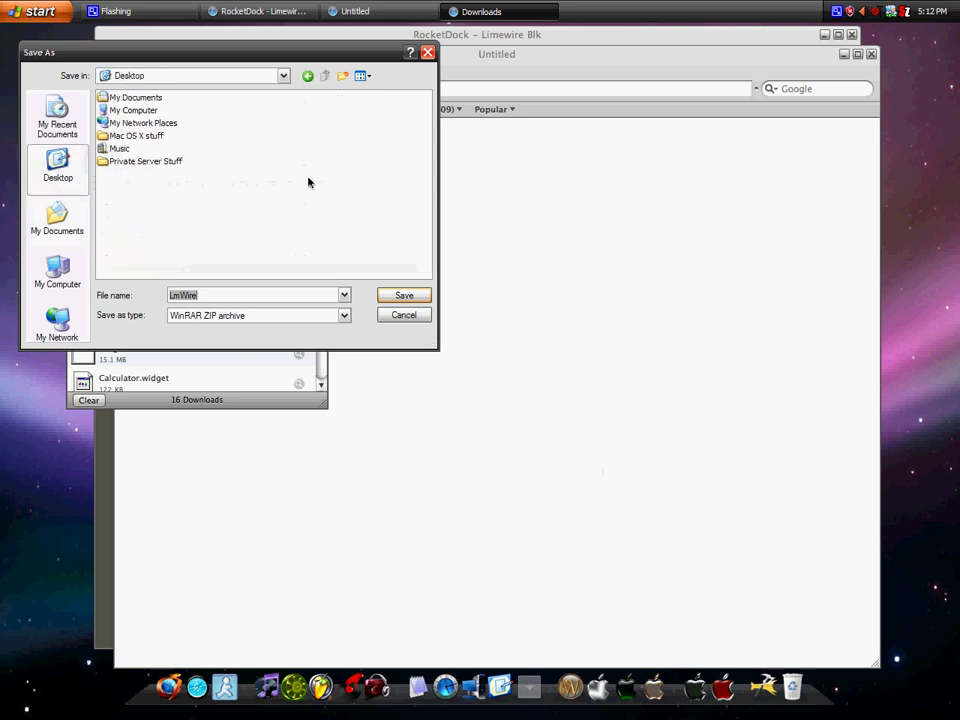
{"action": "left_click", "coordinate": [404, 296]}
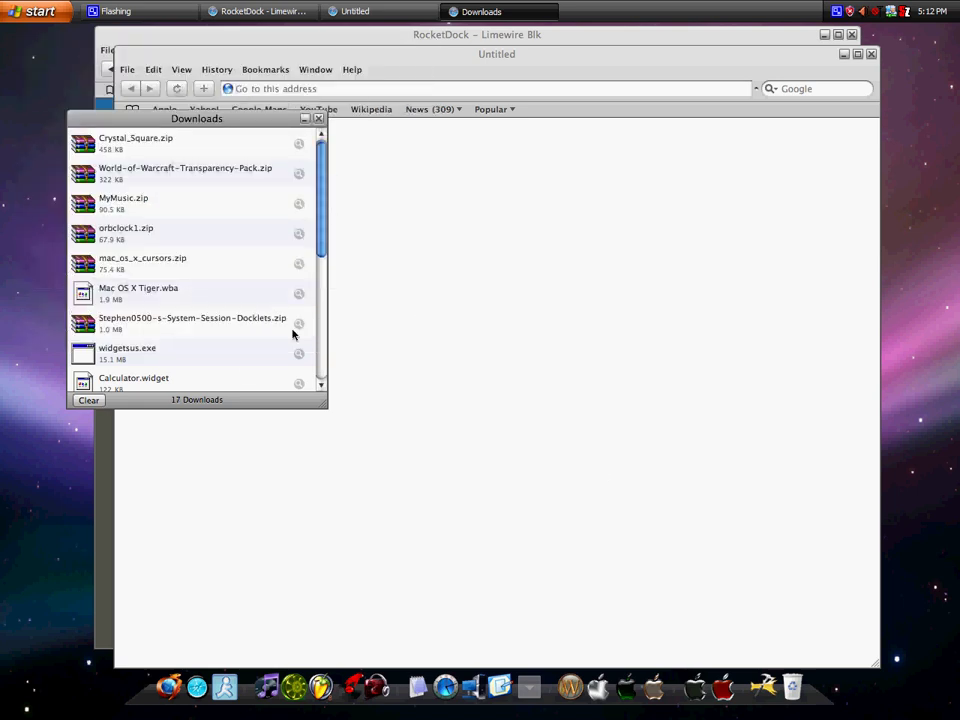
{"action": "scroll", "coordinate": [253, 388], "scroll_direction": "down", "scroll_amount": 3}
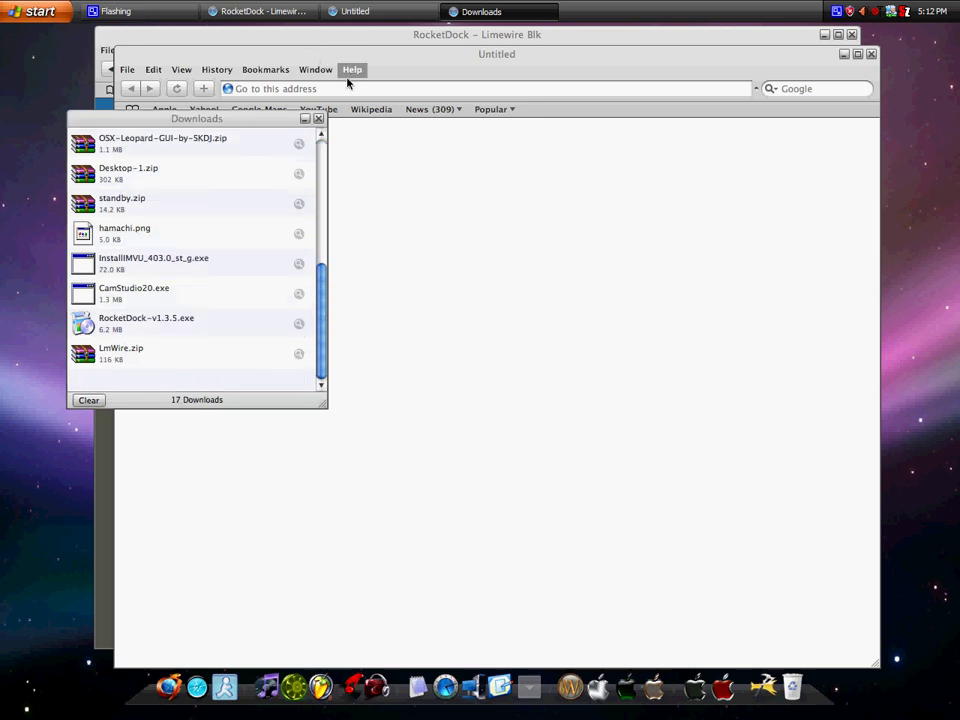
Open LmWire.zip in WinRAR, dismiss its reminder, and close the browser and Desktop windows
{"action": "left_click", "coordinate": [318, 120]}
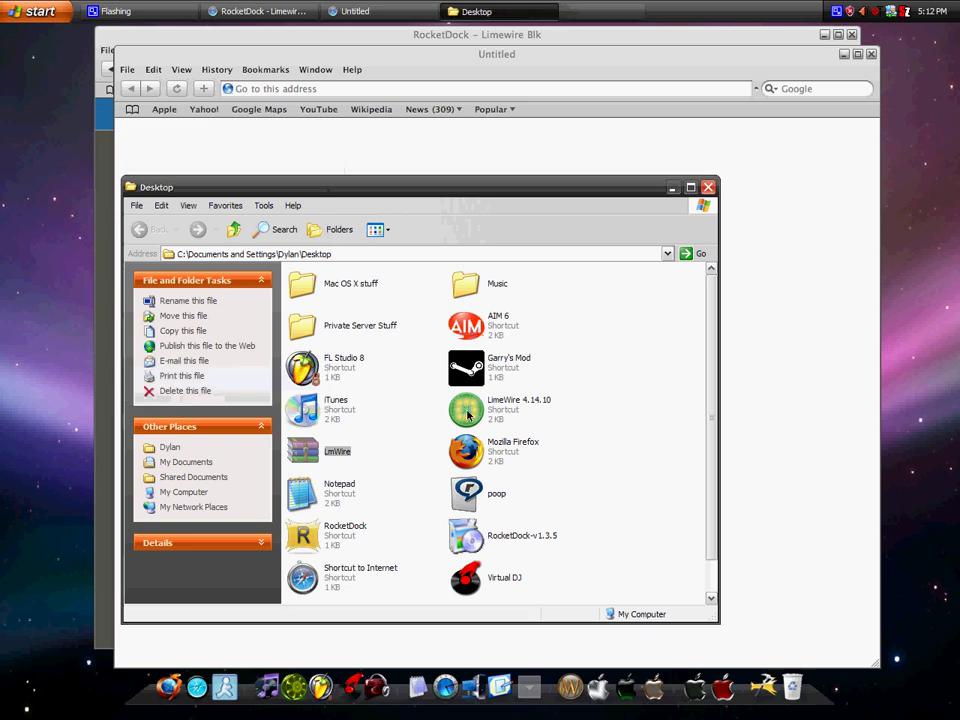
{"action": "left_click", "coordinate": [318, 456]}
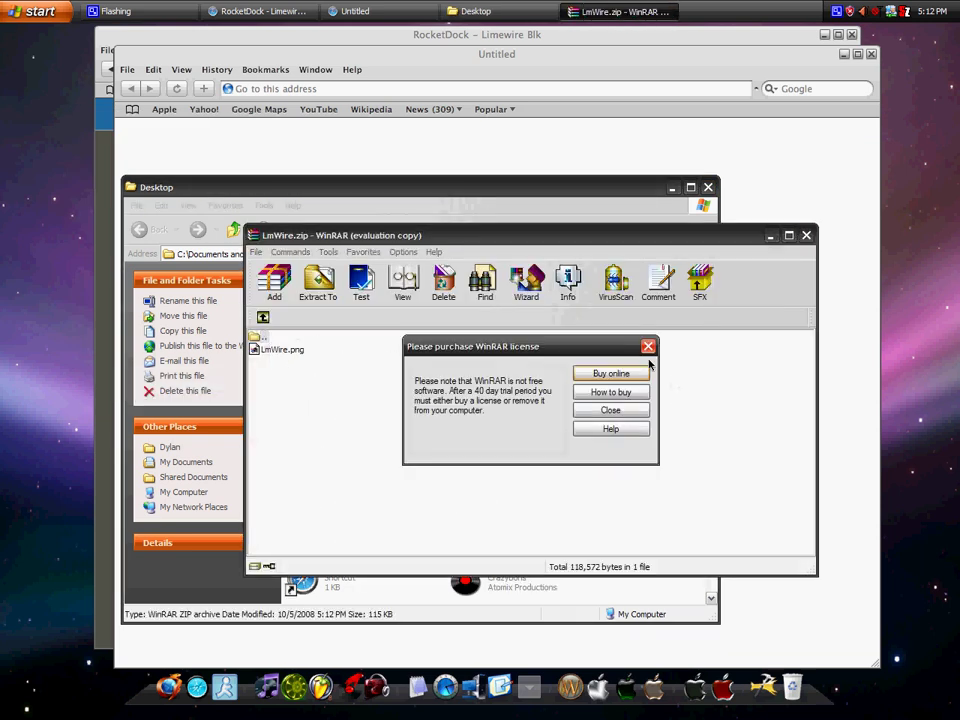
{"action": "left_click", "coordinate": [645, 342]}
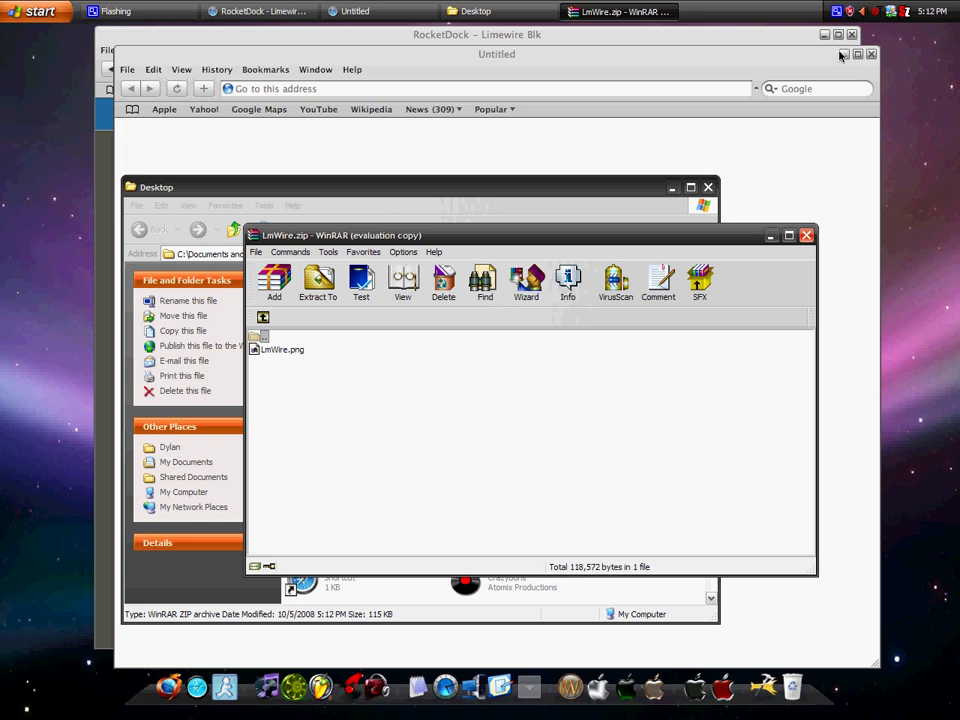
{"action": "left_click", "coordinate": [871, 54]}
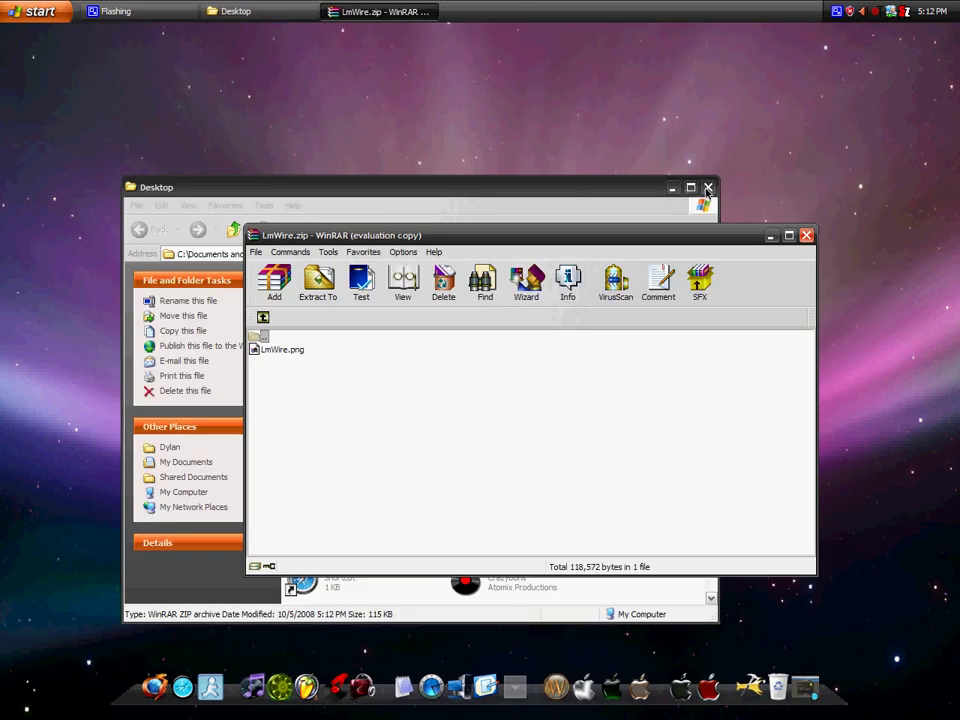
{"action": "left_click", "coordinate": [707, 188]}
{"action": "left_click_drag", "start_coordinate": [696, 240], "coordinate": [561, 94]}
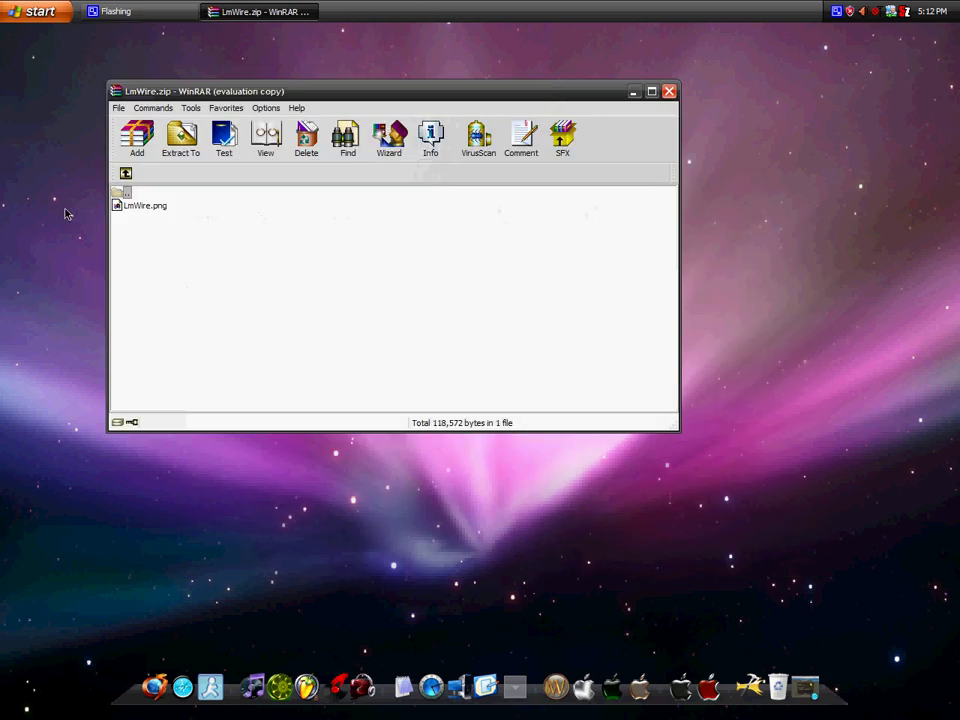
Extract LmWire.png from the archive into C:\Program Files\RocketDock\Icons
{"action": "left_click", "coordinate": [146, 207]}
{"action": "left_click", "coordinate": [181, 137]}
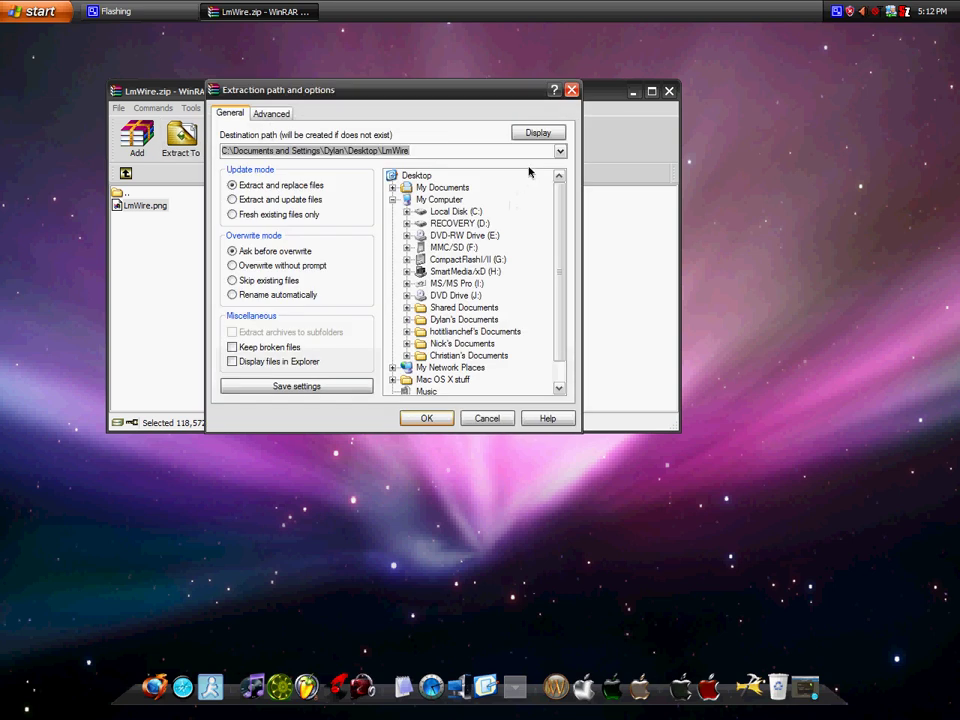
{"action": "left_click_drag", "start_coordinate": [468, 99], "coordinate": [450, 164]}
{"action": "left_click", "coordinate": [555, 221]}
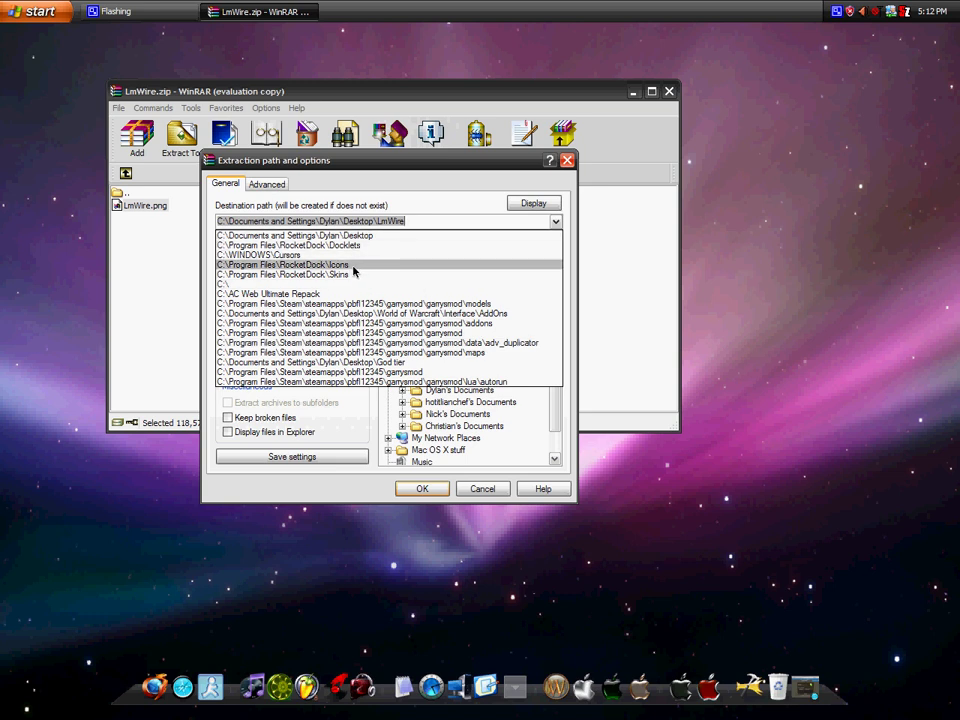
{"action": "left_click", "coordinate": [353, 265]}
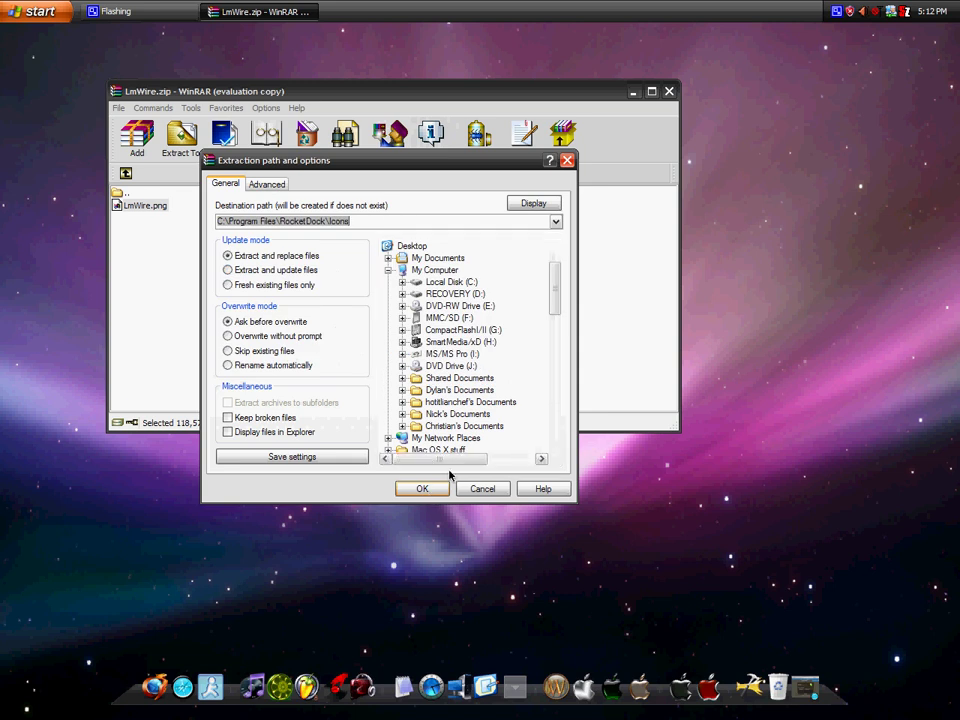
{"action": "left_click", "coordinate": [430, 488]}
Close WinRAR and give the LimeWire 4.14.10 dock item the LmWire.png icon
{"action": "left_click", "coordinate": [669, 92]}
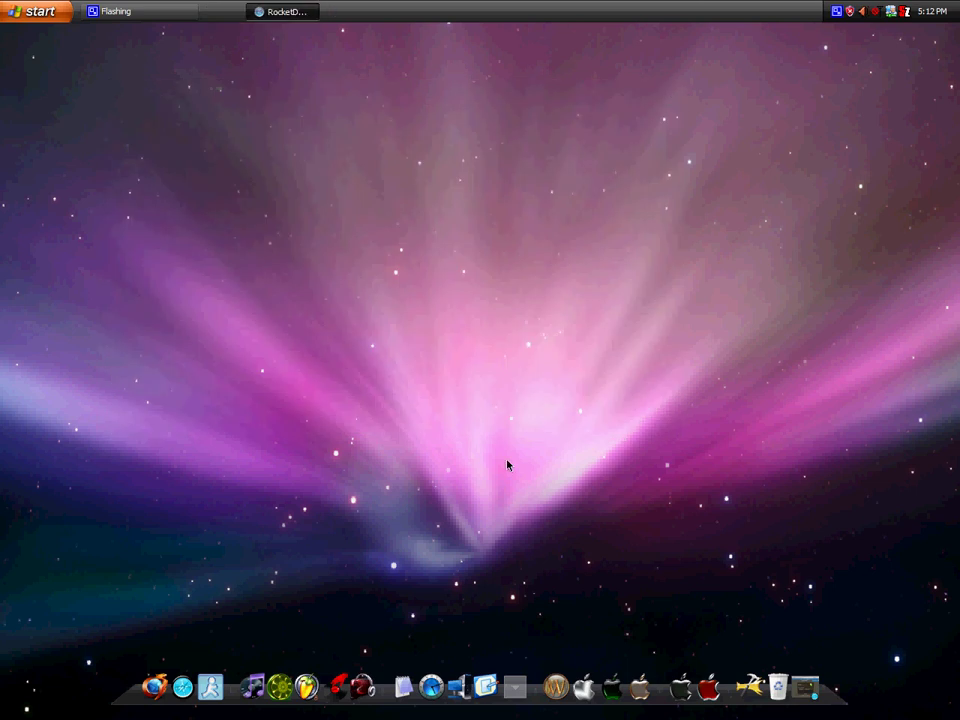
{"action": "right_click", "coordinate": [284, 688]}
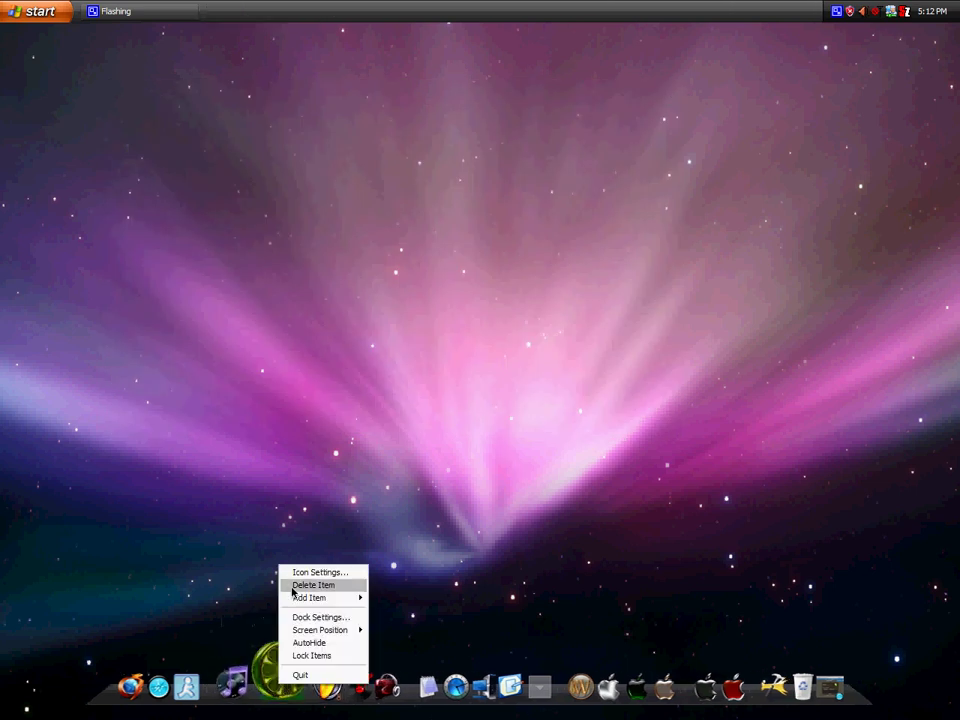
{"action": "left_click", "coordinate": [327, 575]}
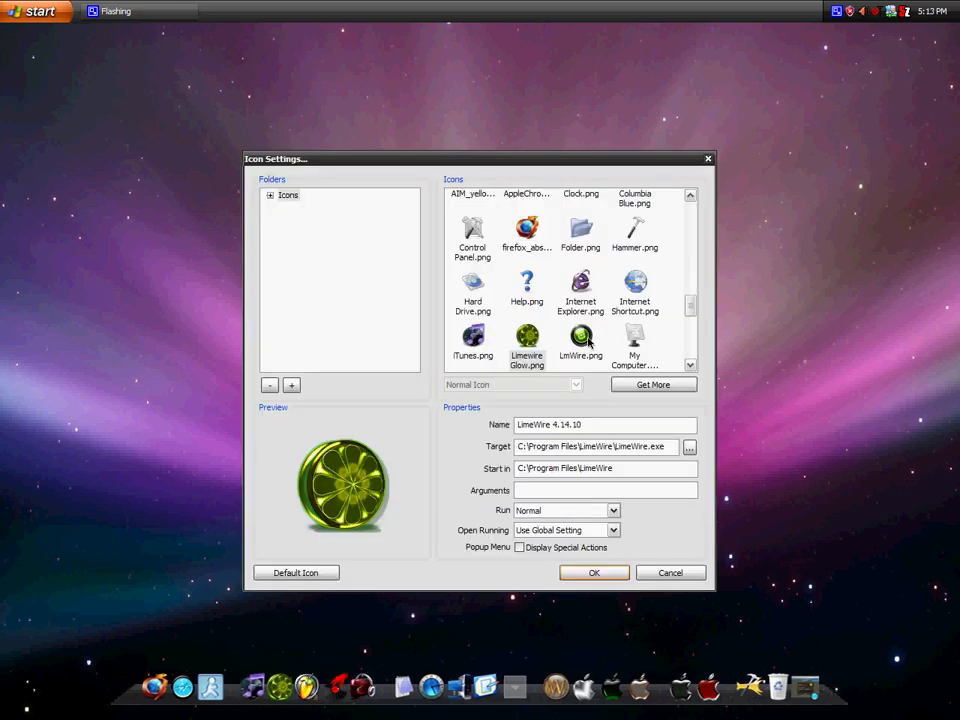
{"action": "left_click", "coordinate": [581, 338]}
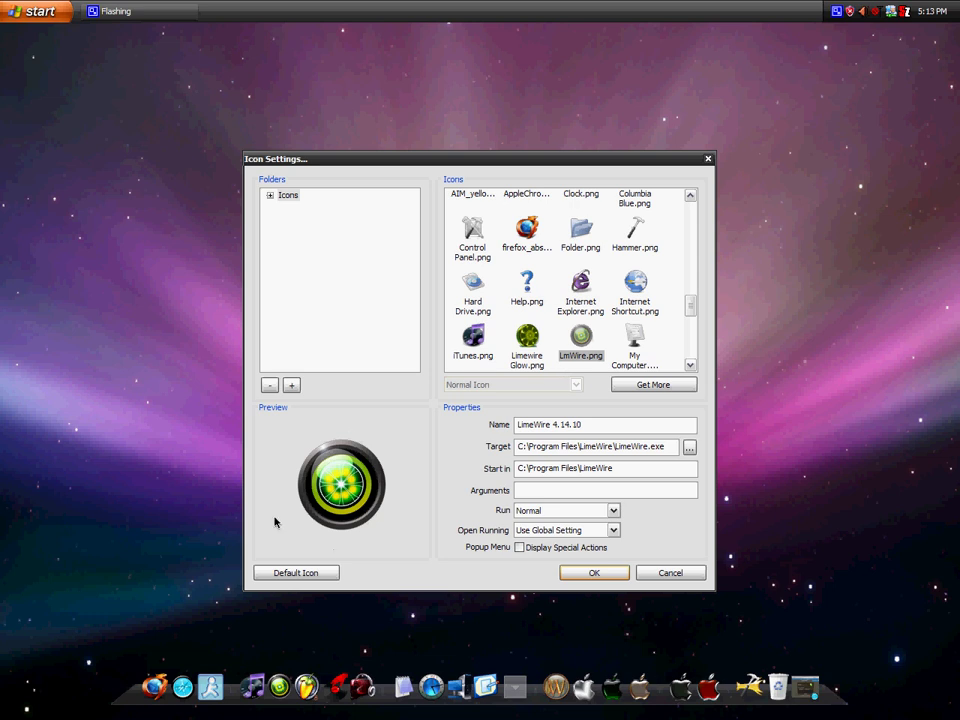
{"action": "left_click", "coordinate": [590, 573]}
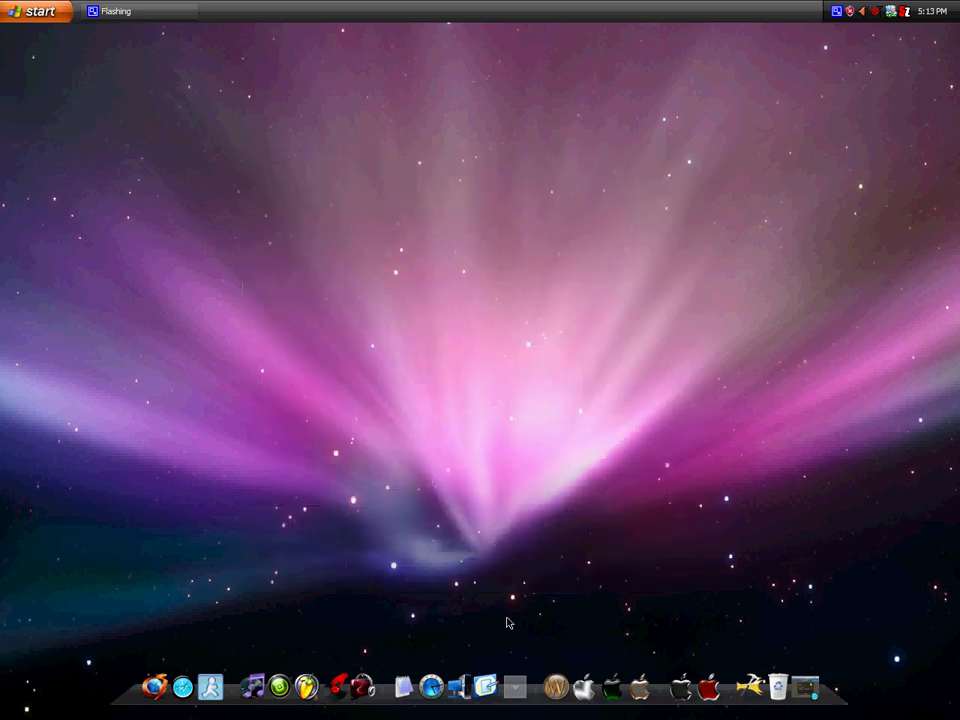